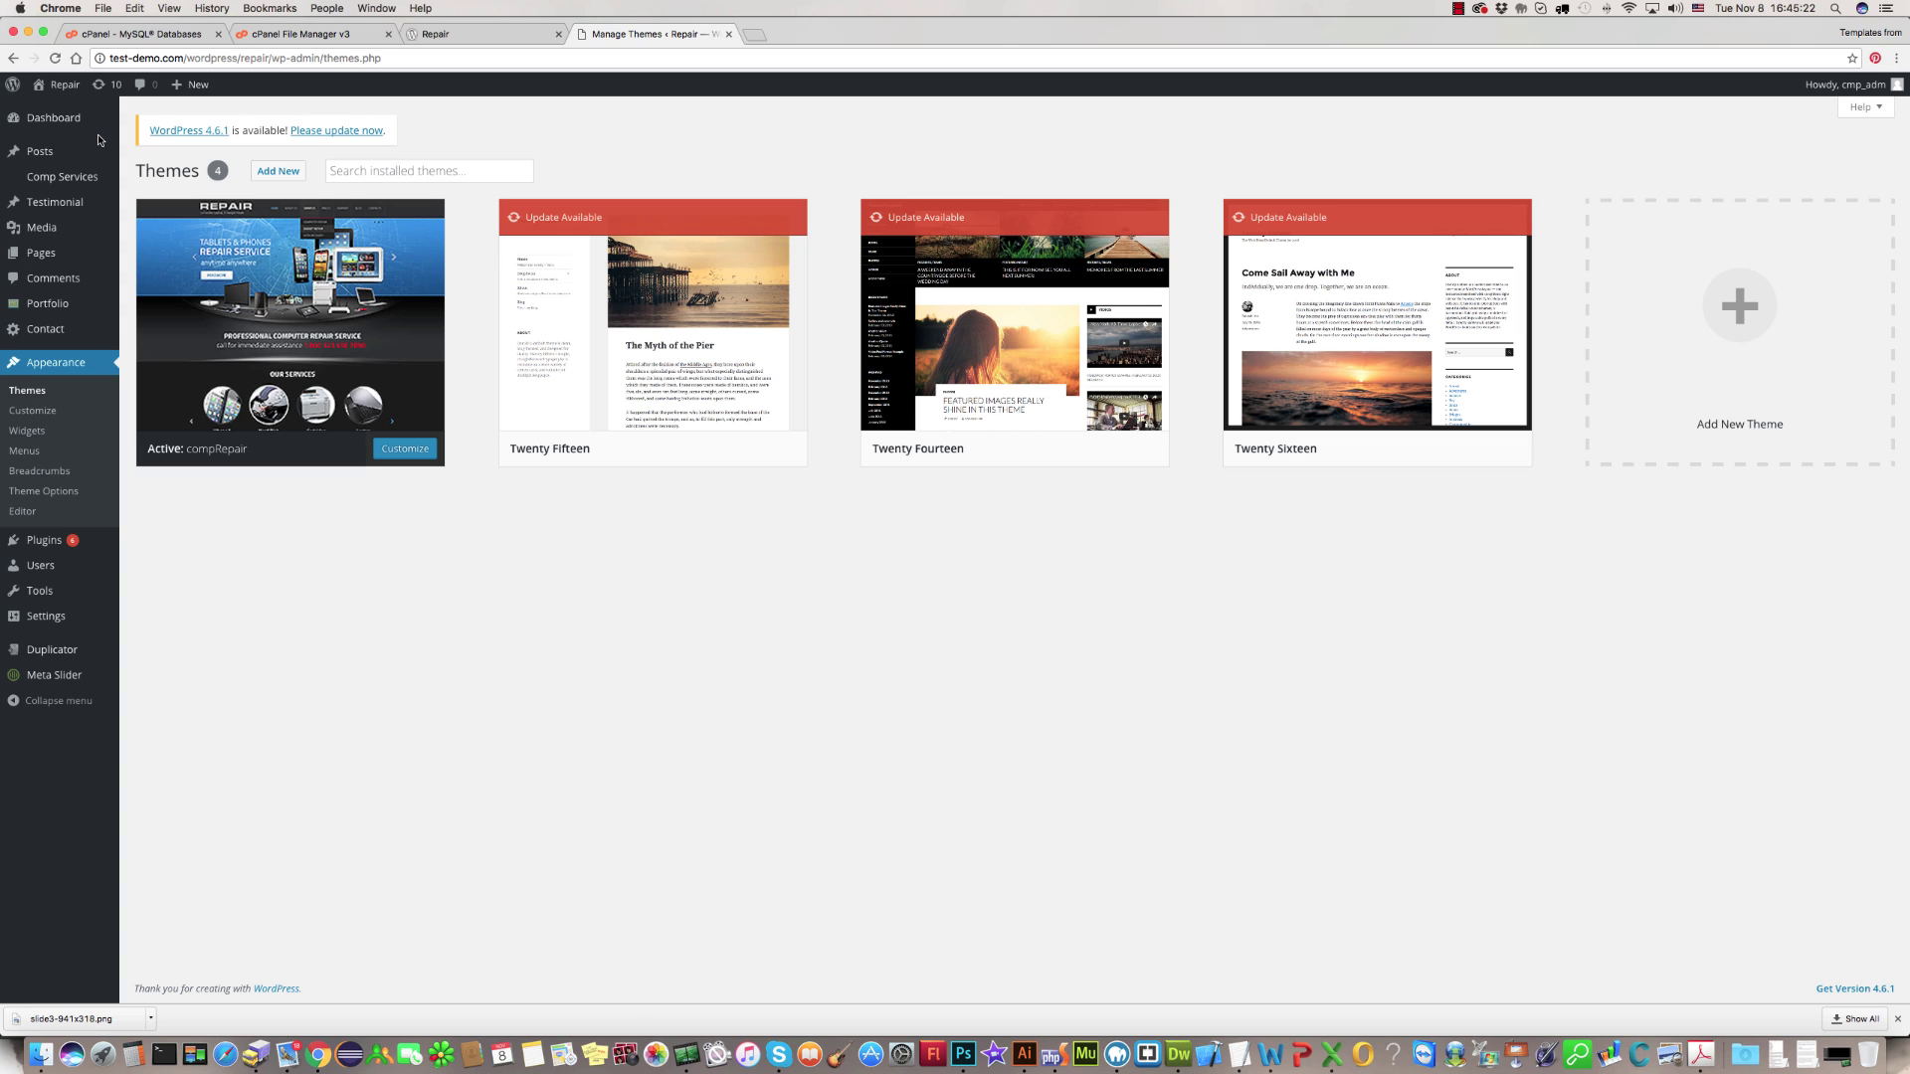
{"action": "mouse_move", "coordinate": [45, 615]}
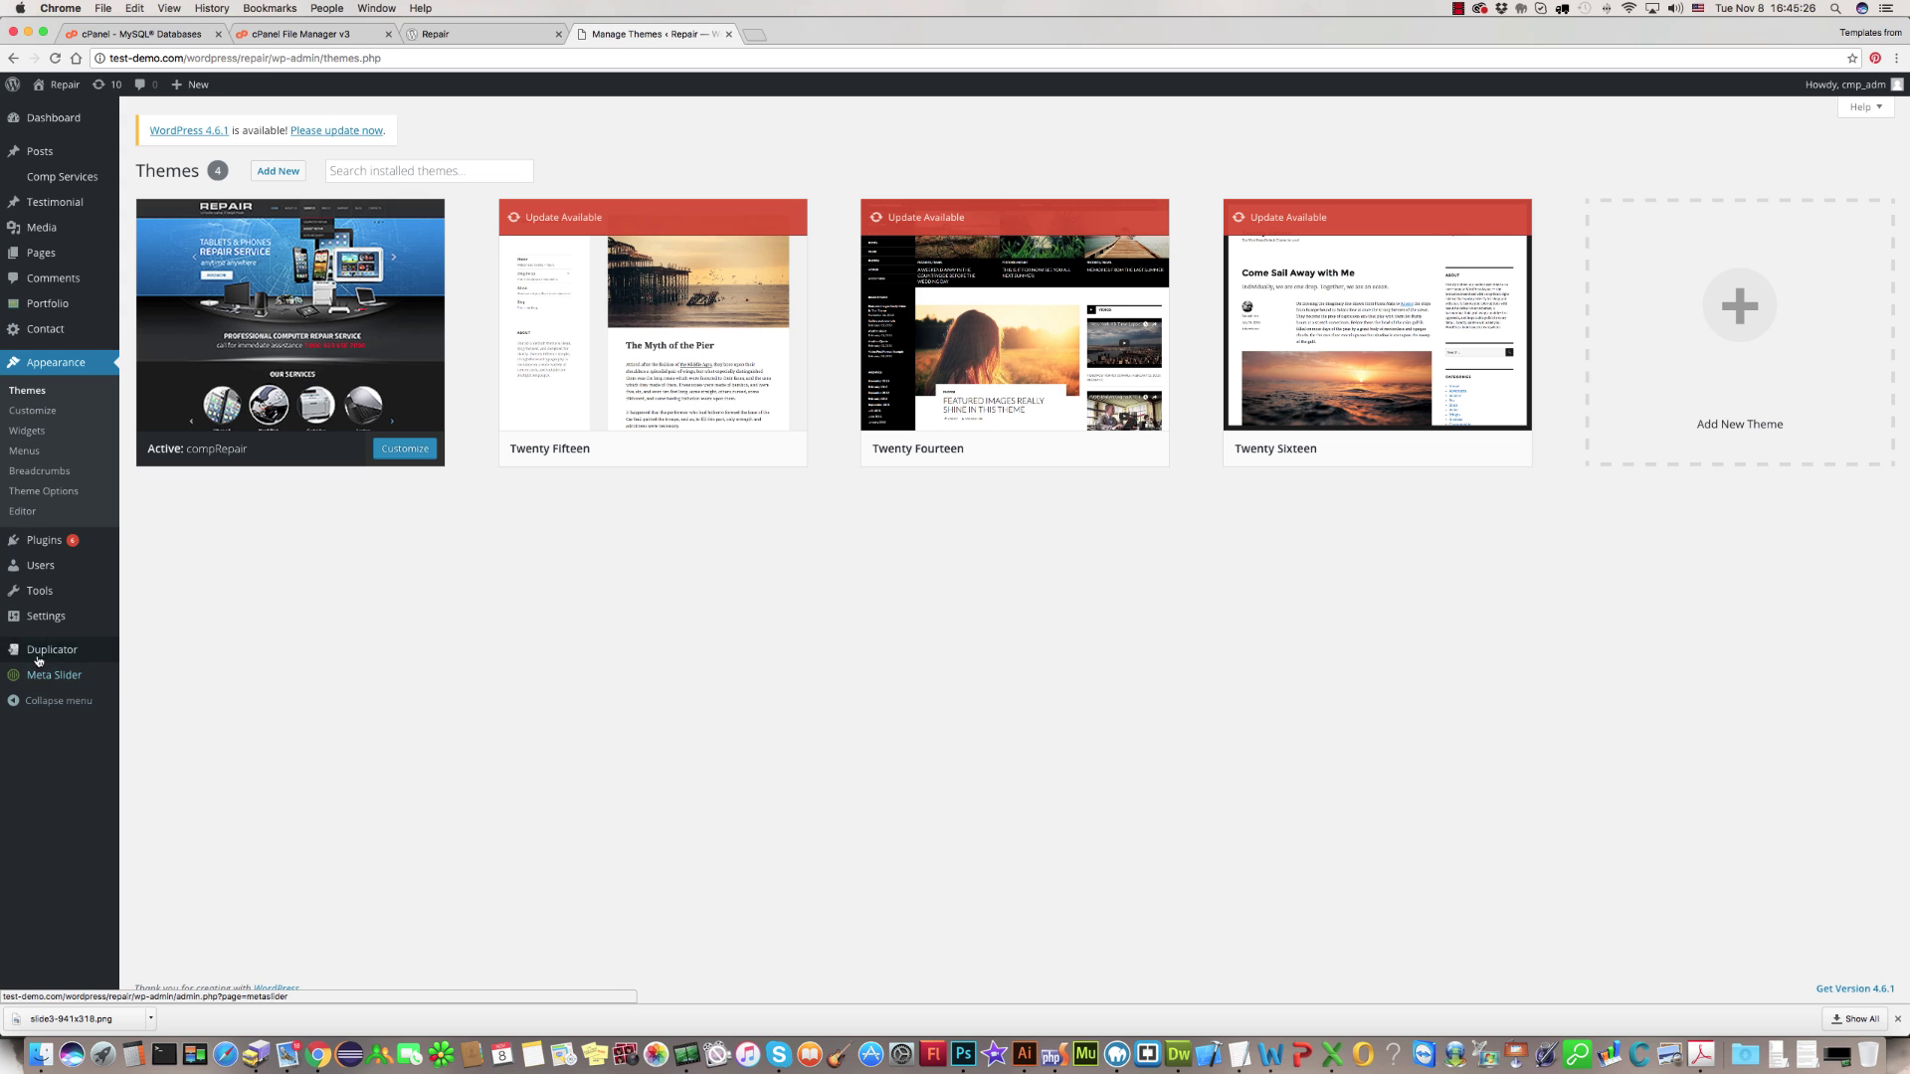
Open Meta Slider from the admin sidebar to view the Main Slider's three slides.
{"action": "left_click", "coordinate": [37, 676]}
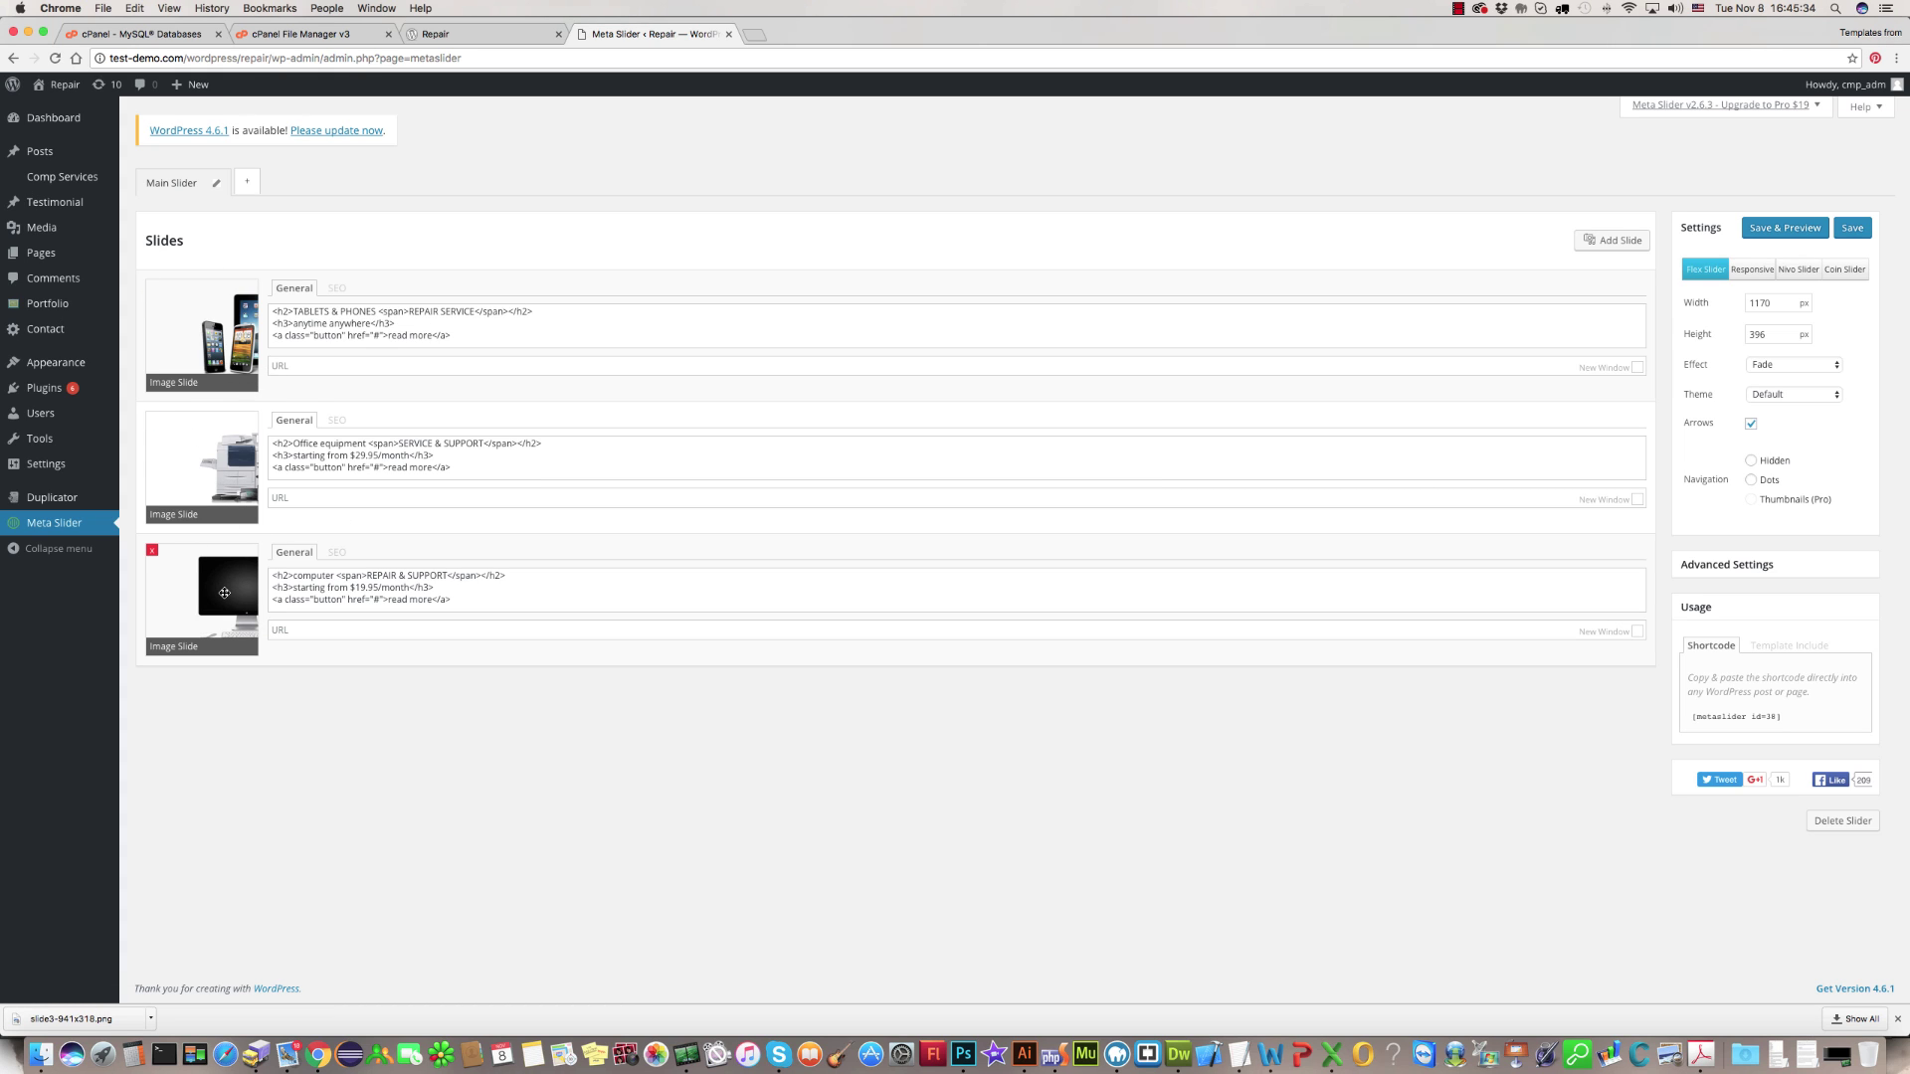
{"action": "left_click", "coordinate": [451, 35]}
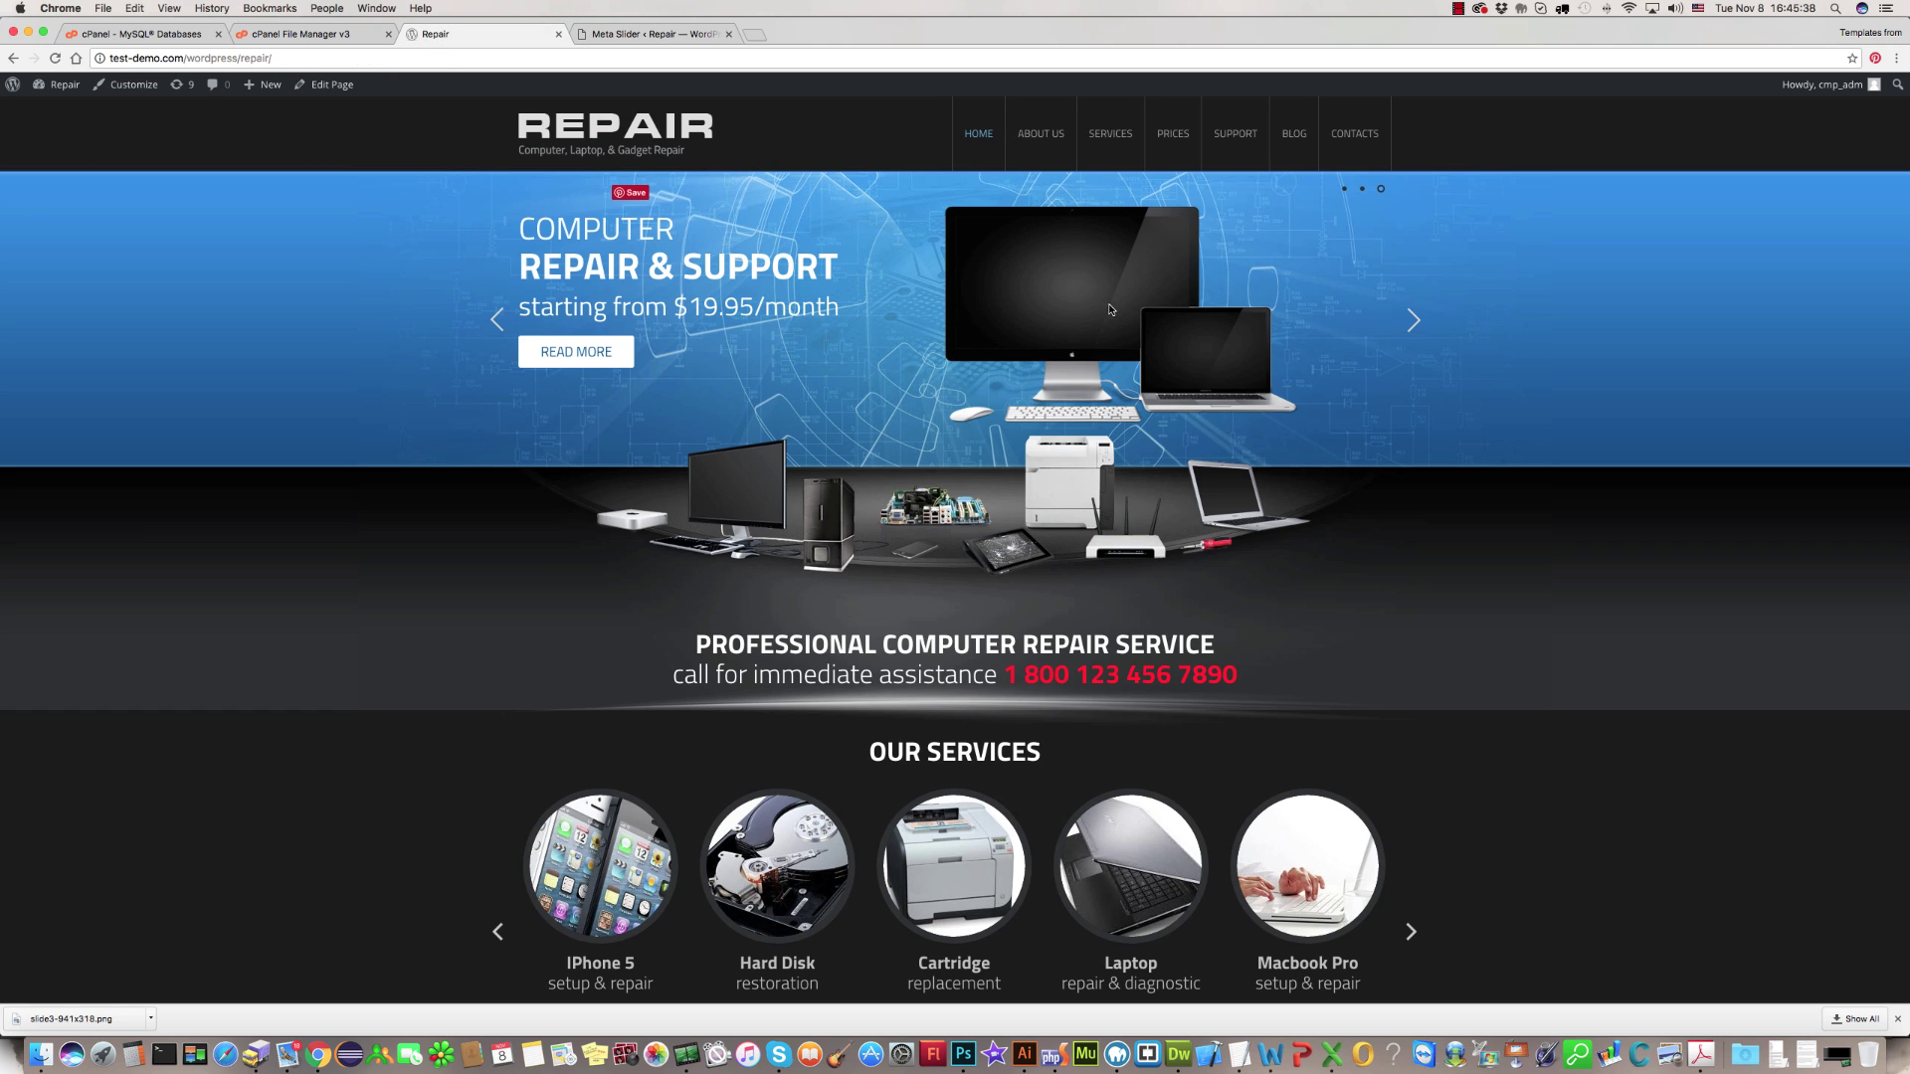
{"action": "left_click", "coordinate": [1409, 320]}
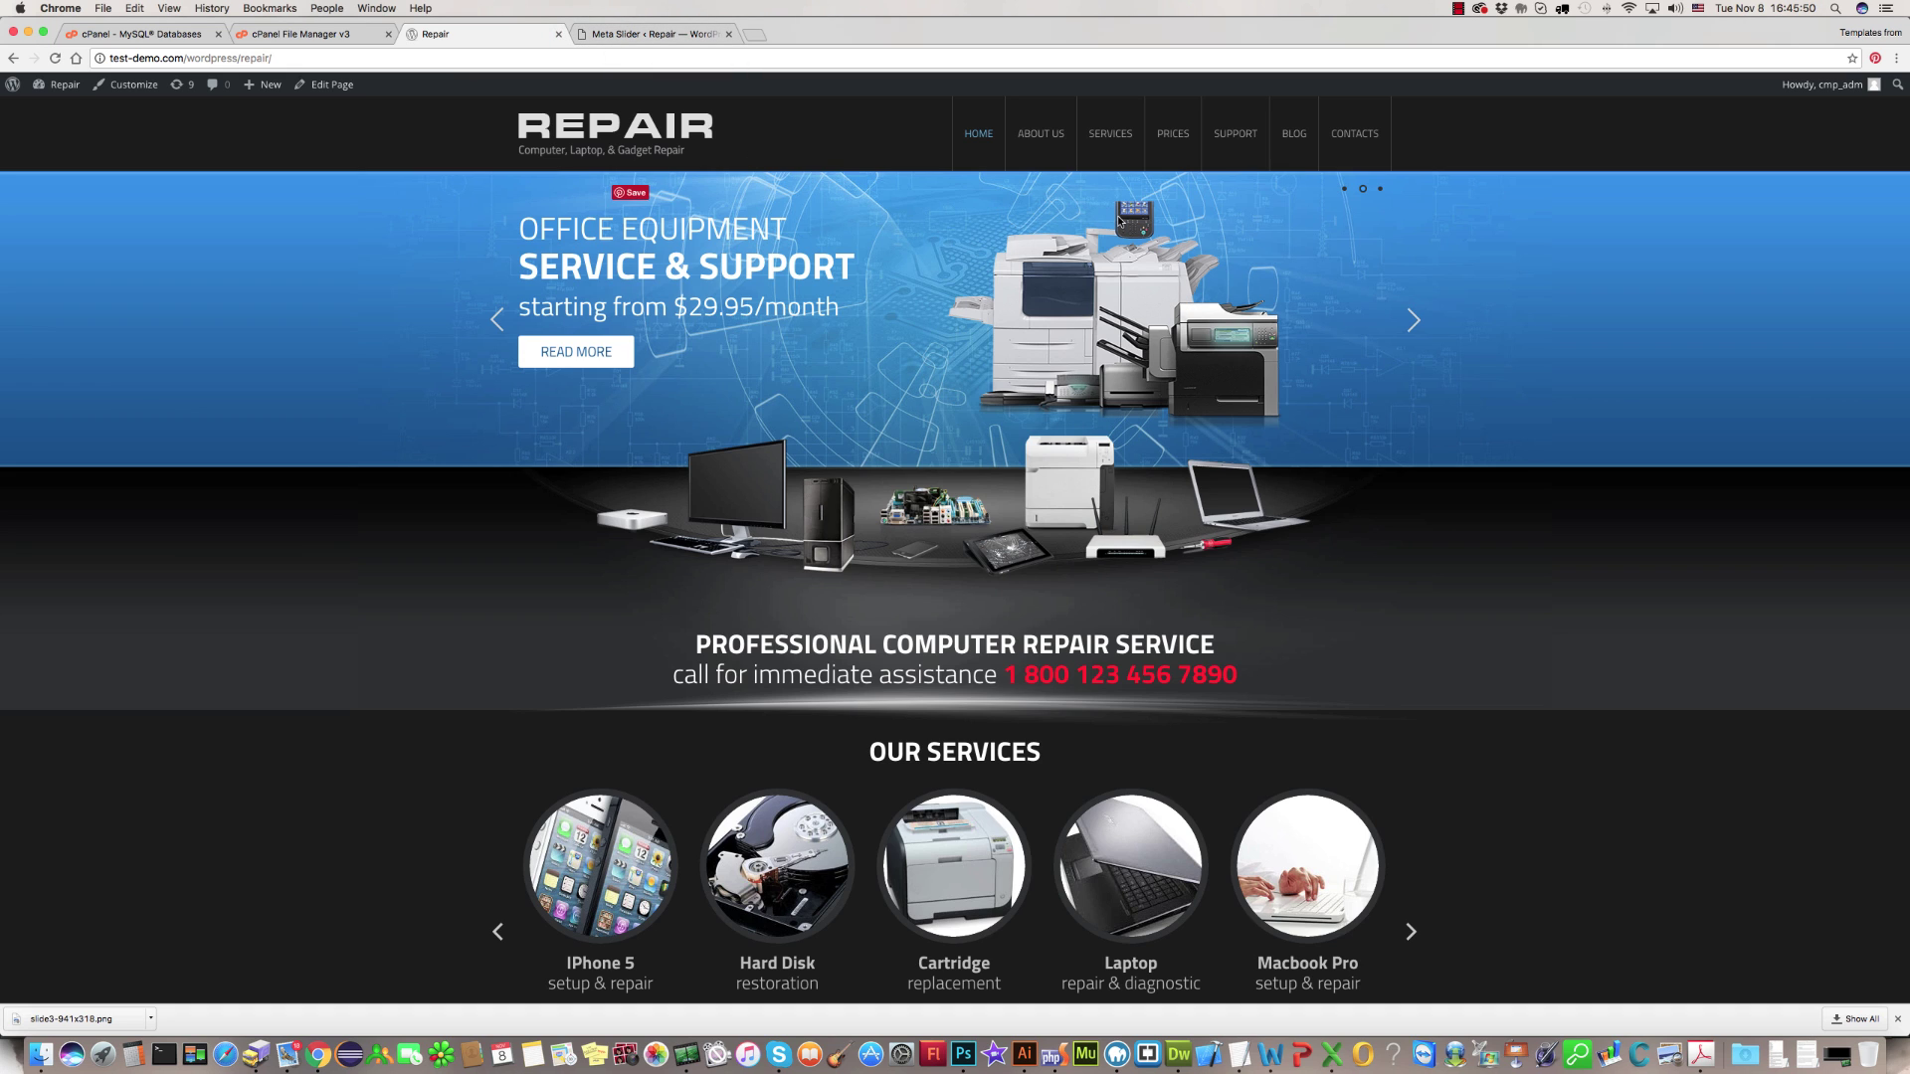
{"action": "left_click", "coordinate": [657, 33]}
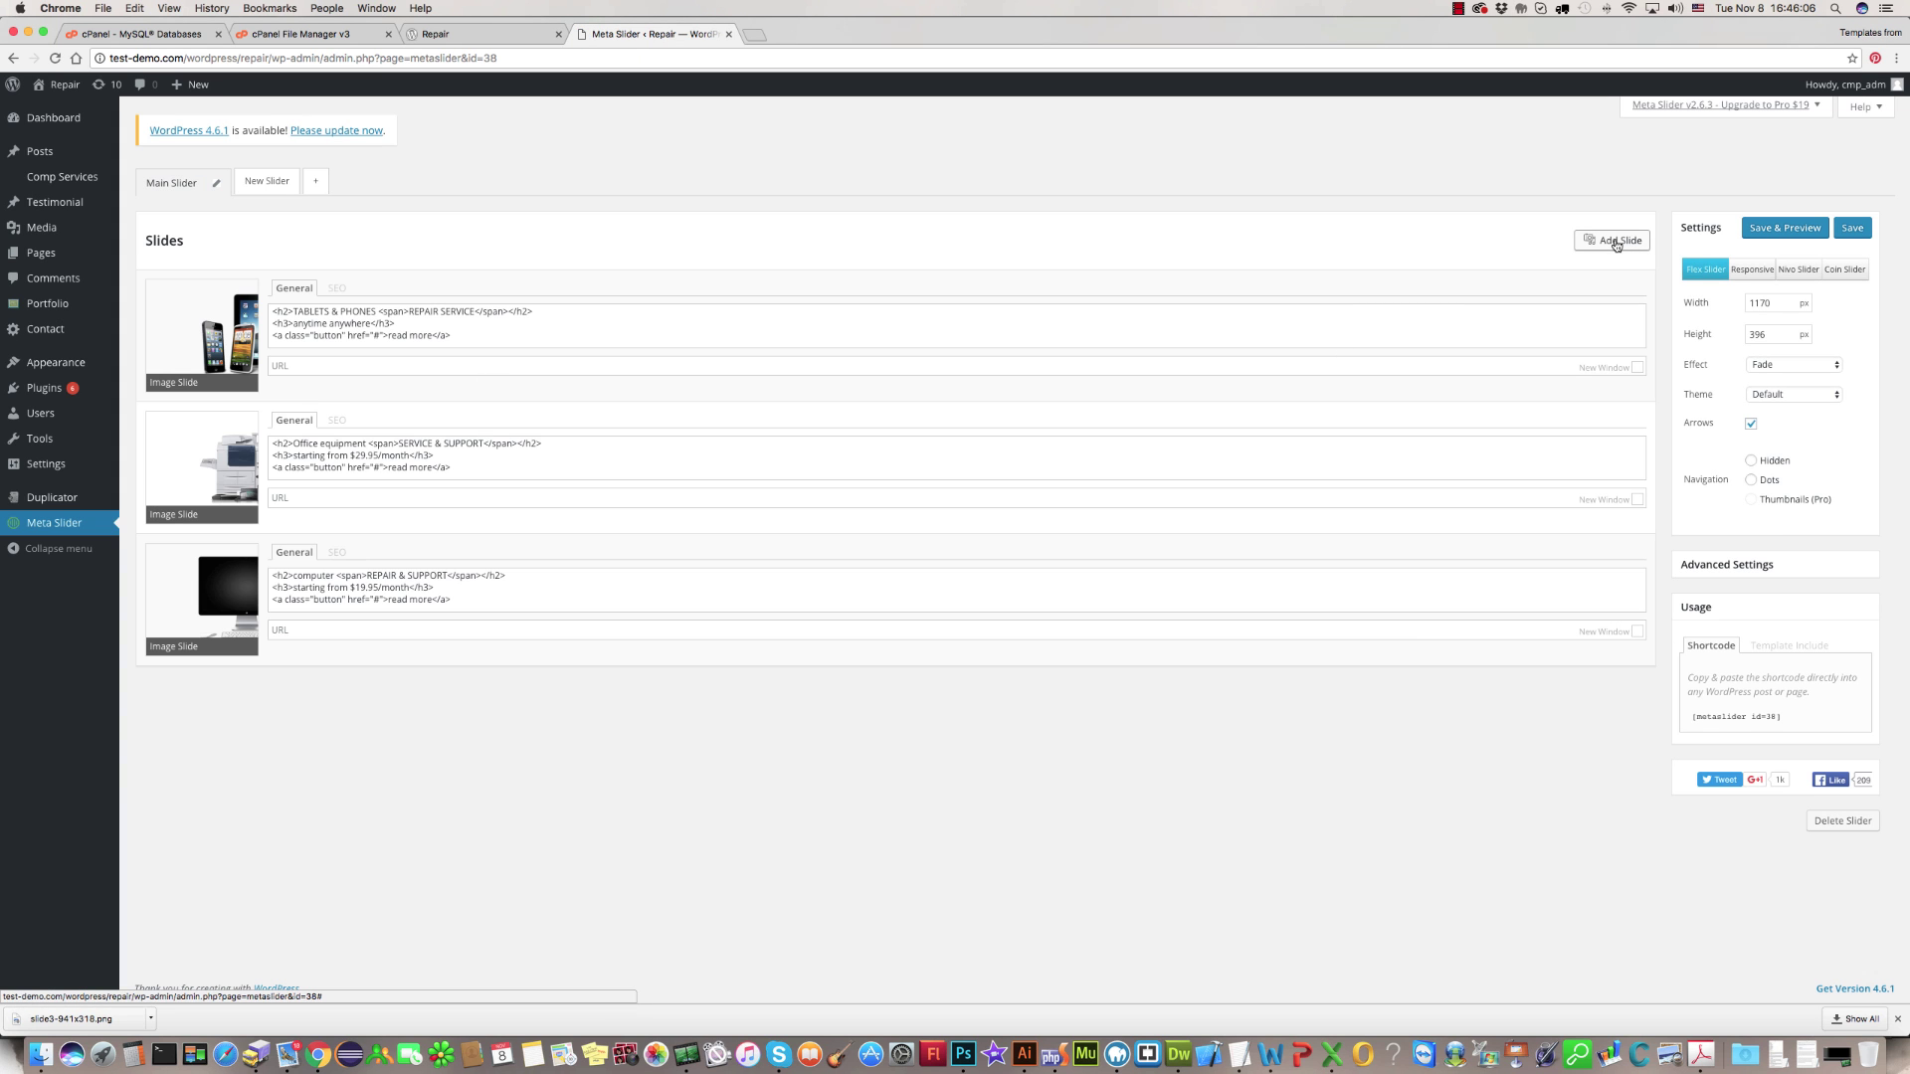
Start a new slide and upload slide4-941x318.png from the computer as its image.
{"action": "left_click", "coordinate": [1616, 244]}
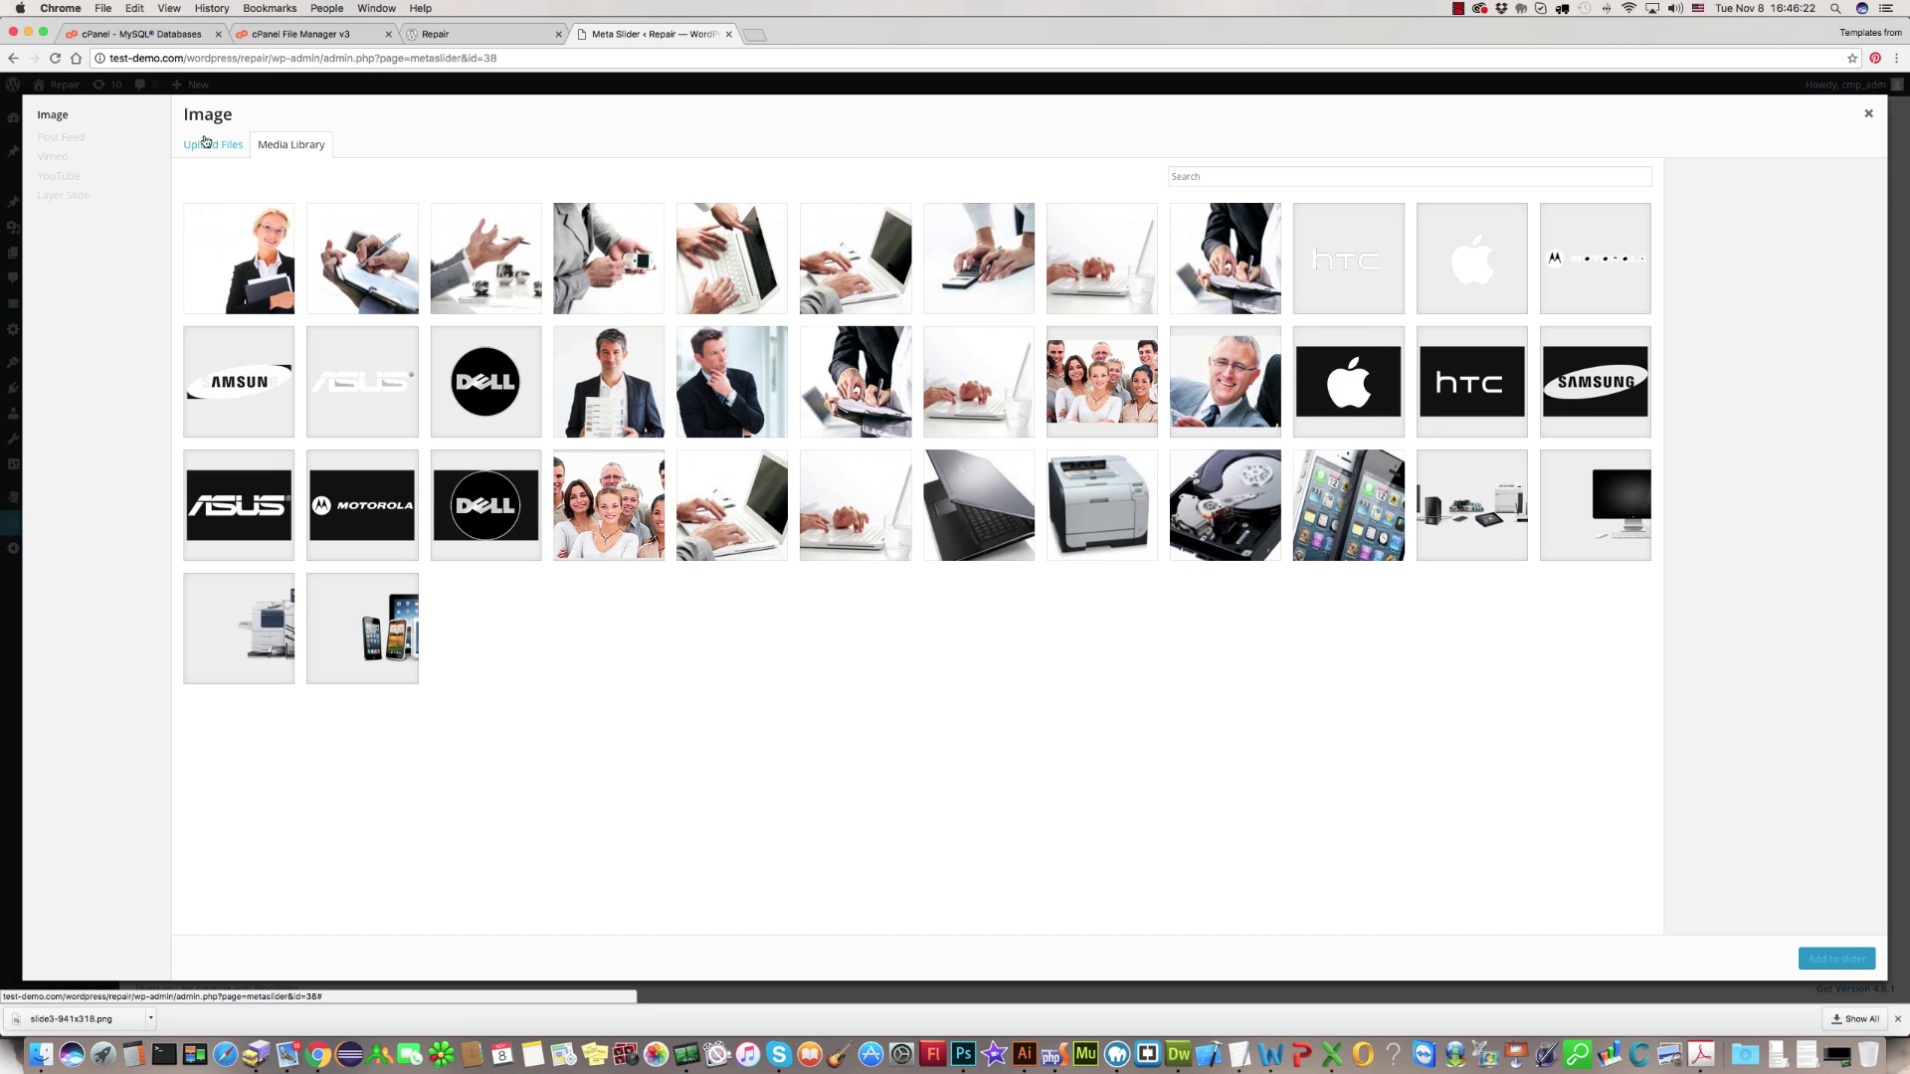
{"action": "left_click", "coordinate": [198, 145]}
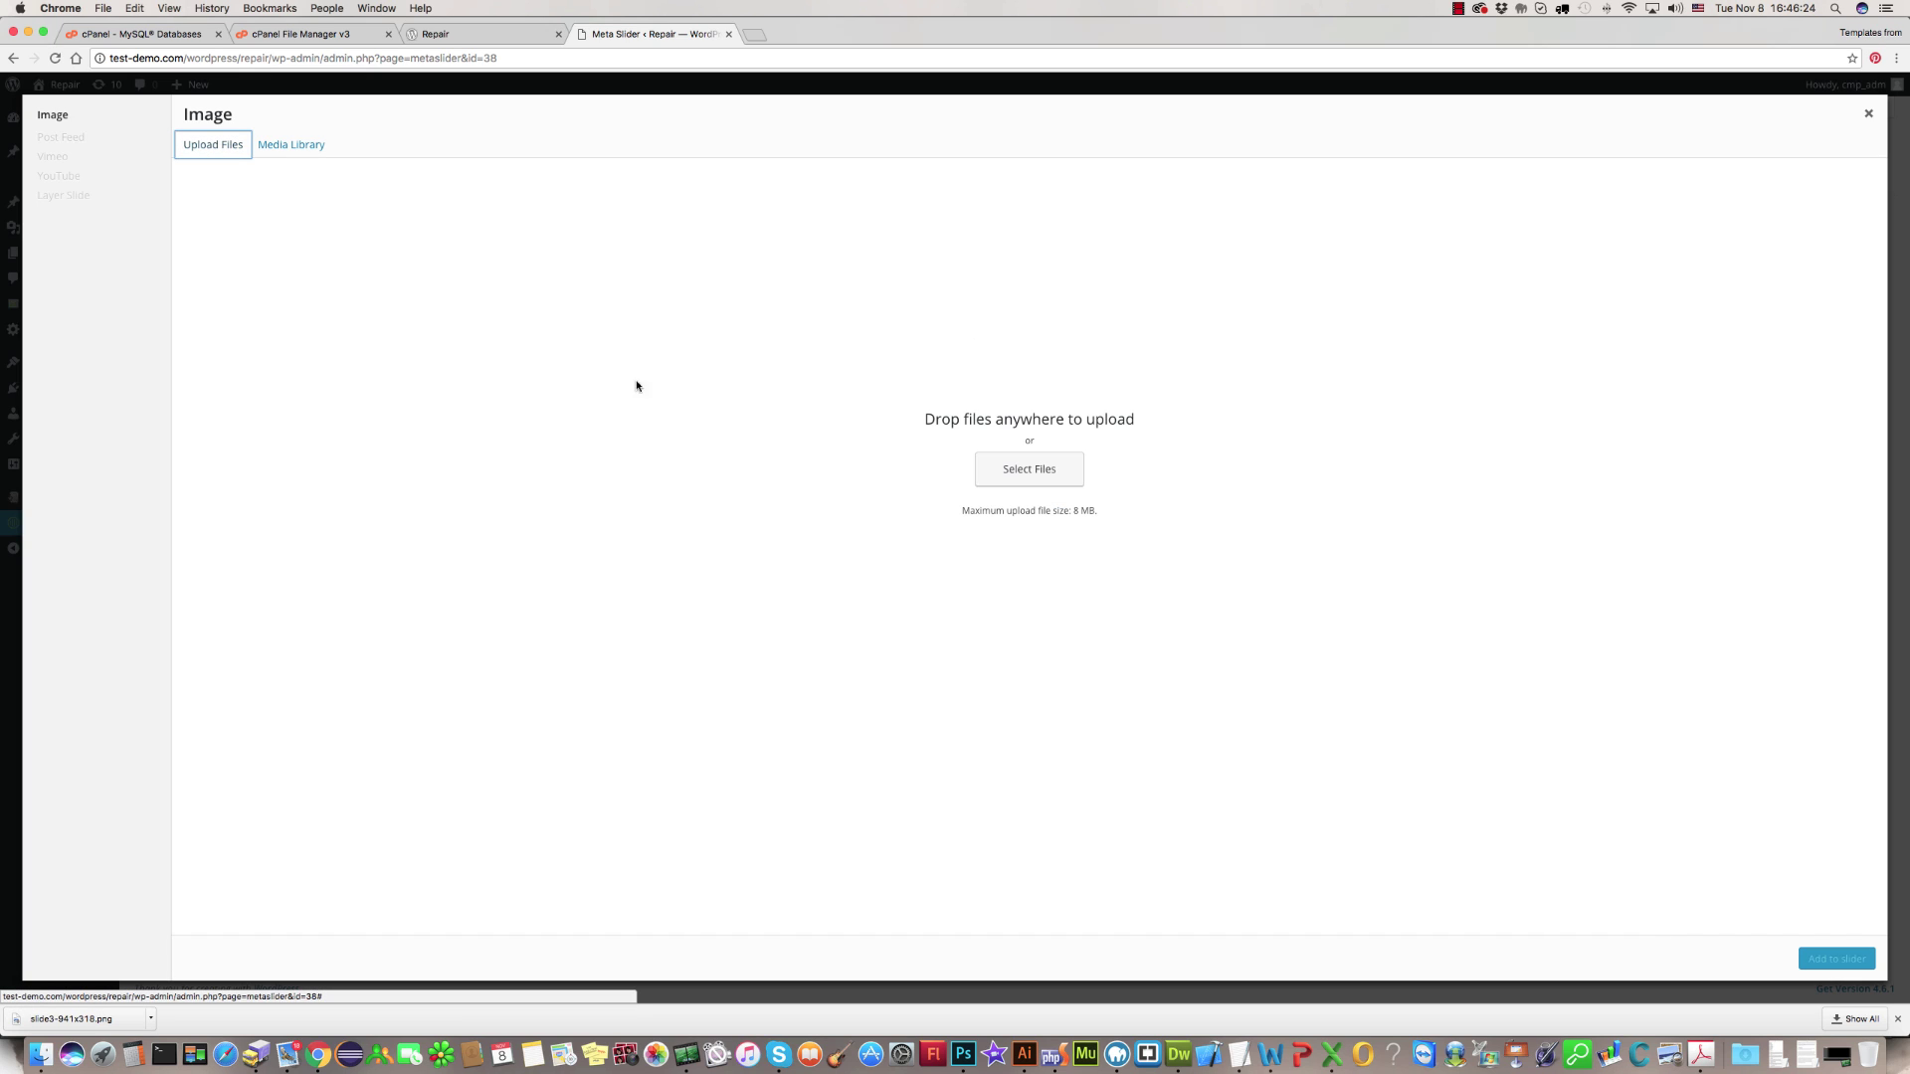
{"action": "left_click", "coordinate": [1039, 468]}
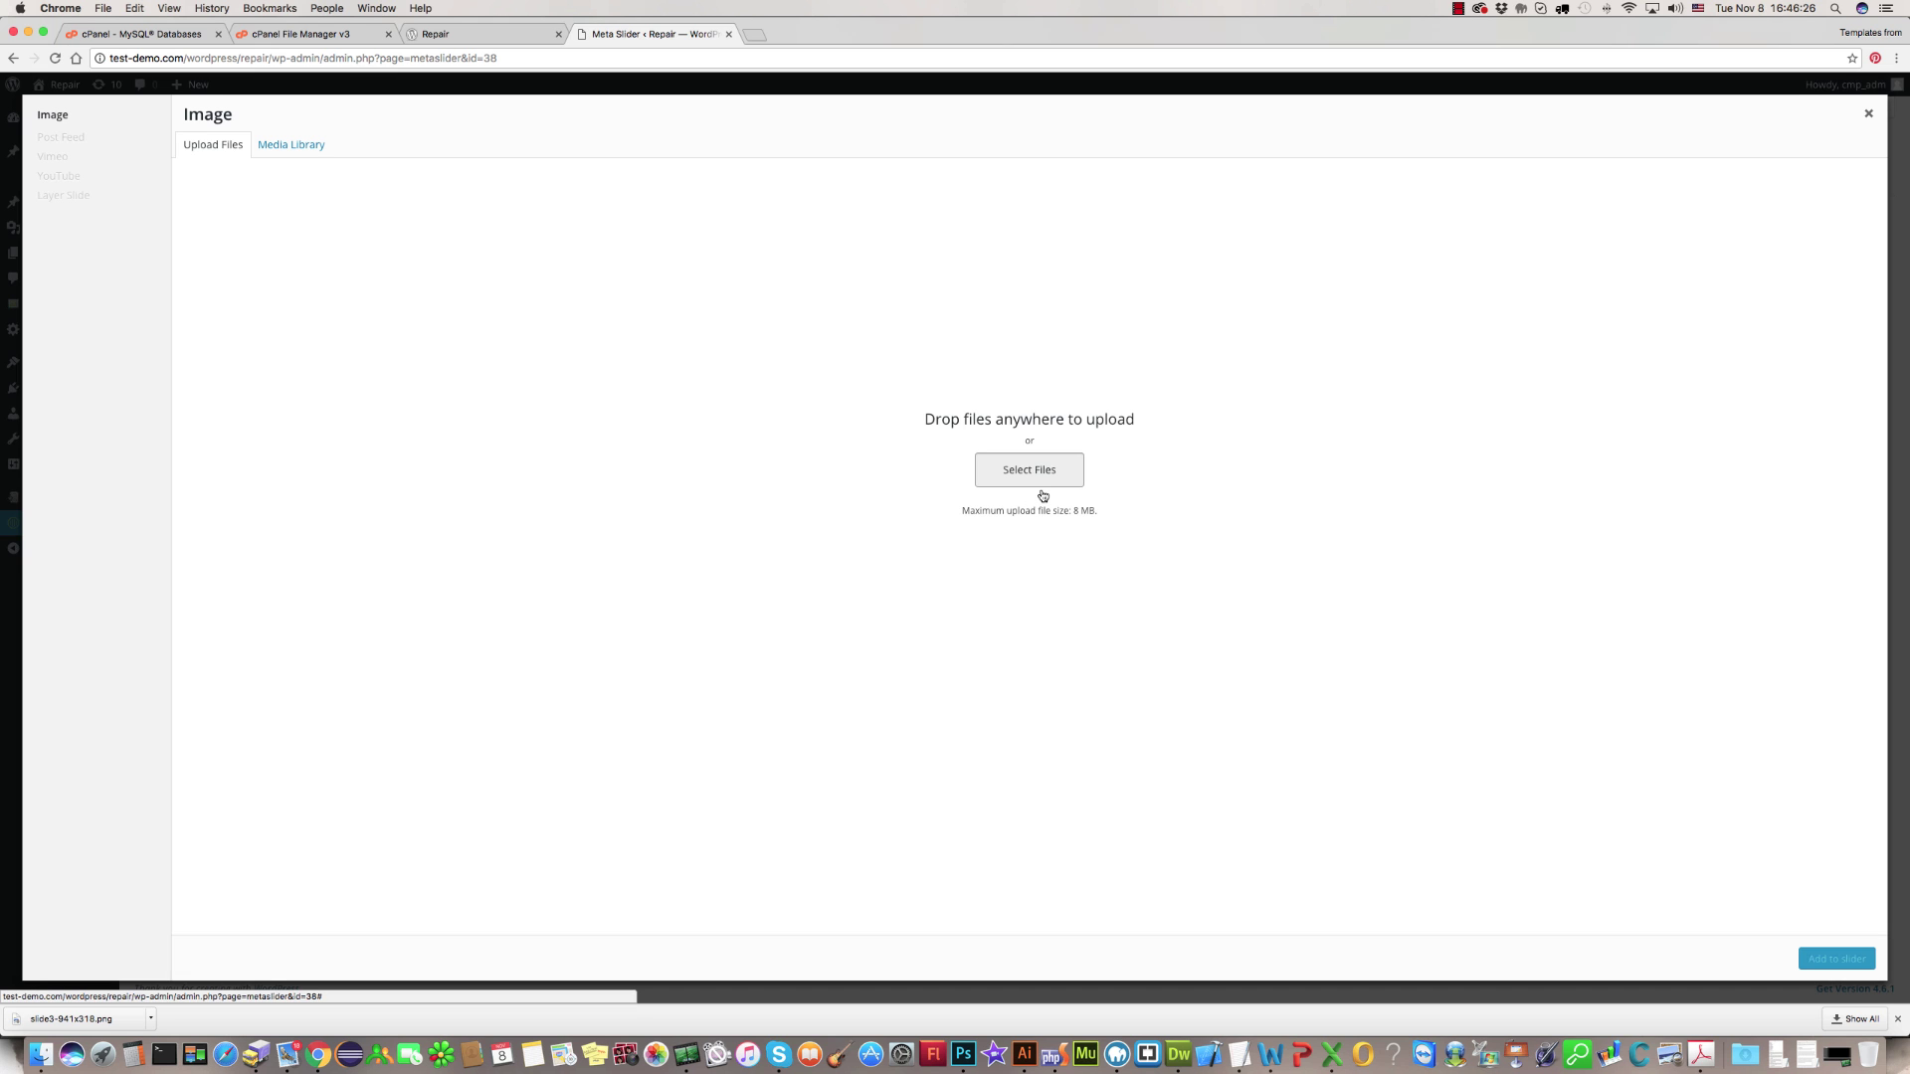
{"action": "scroll", "coordinate": [1131, 234], "scroll_direction": "down", "scroll_amount": 3}
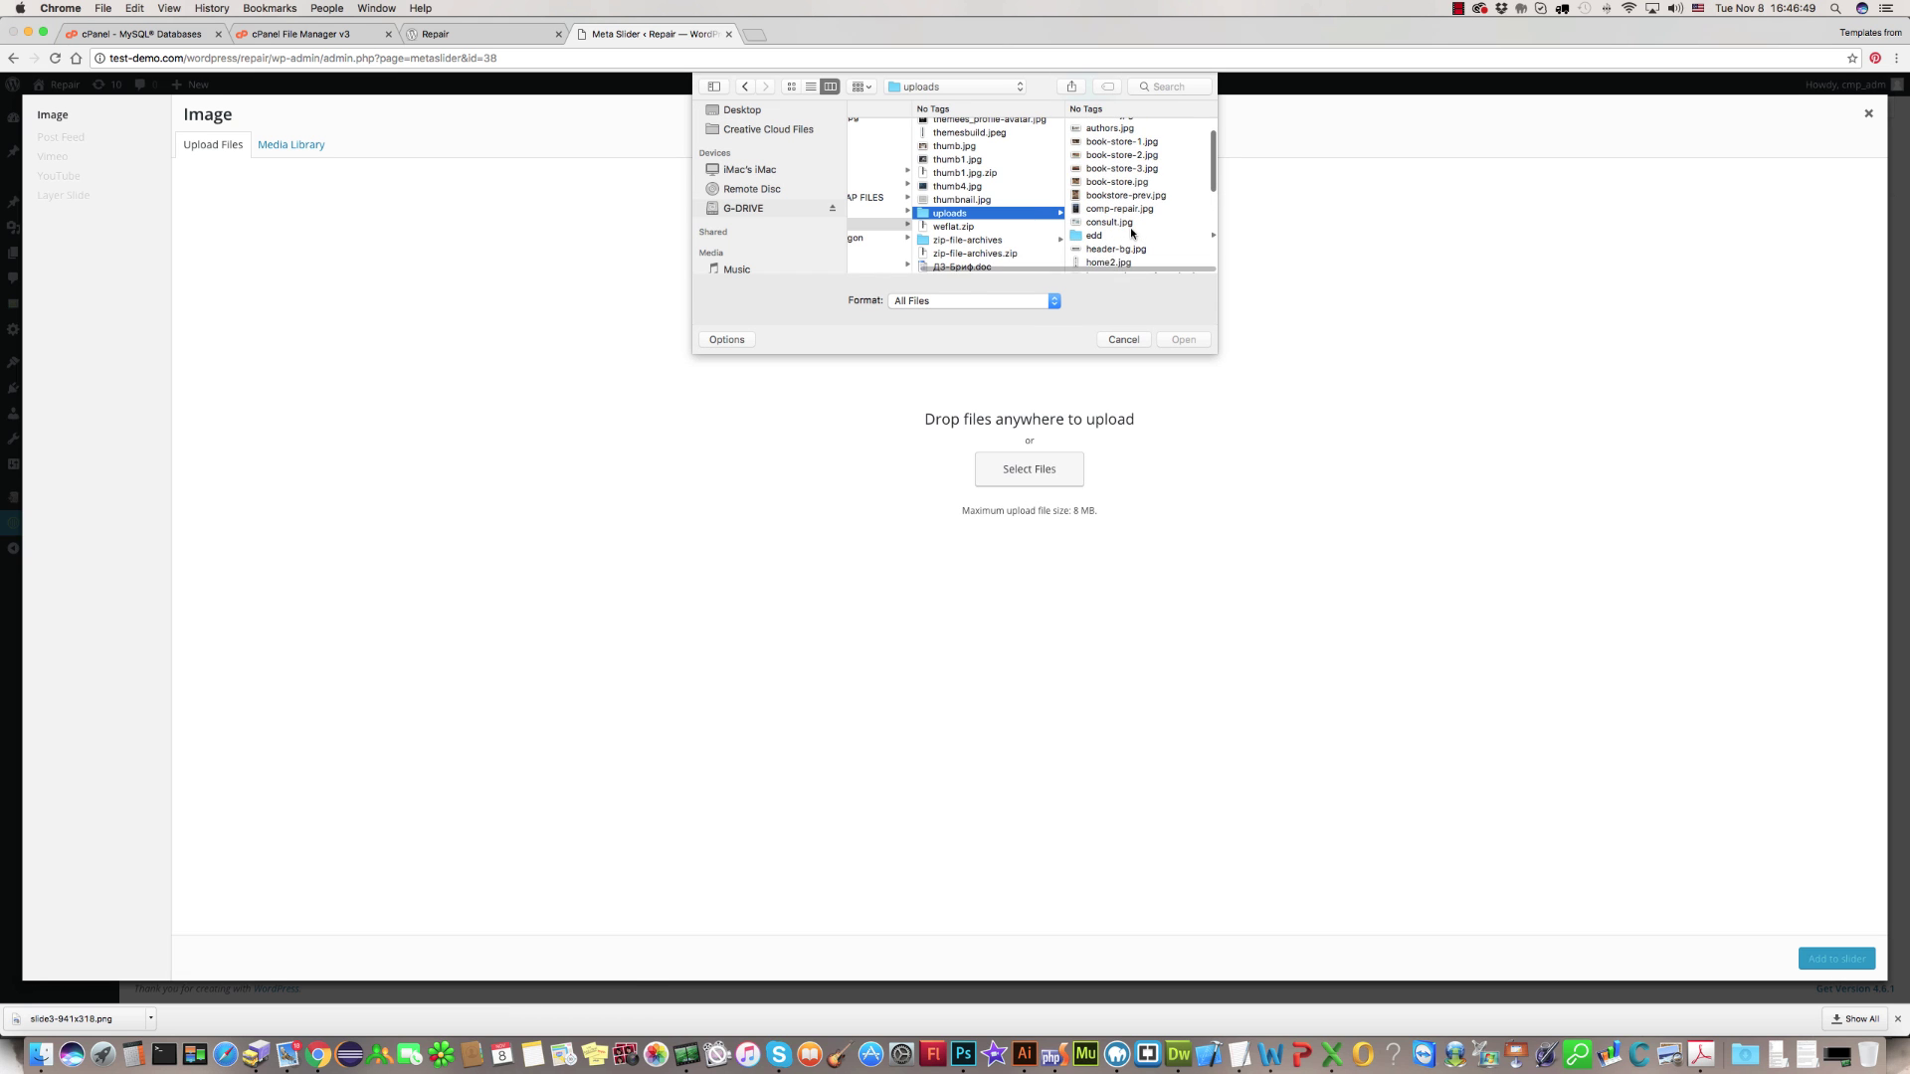
{"action": "scroll", "coordinate": [1131, 232], "scroll_direction": "down", "scroll_amount": 3}
{"action": "scroll", "coordinate": [1131, 234], "scroll_direction": "down", "scroll_amount": 3}
{"action": "scroll", "coordinate": [1131, 233], "scroll_direction": "down", "scroll_amount": 3}
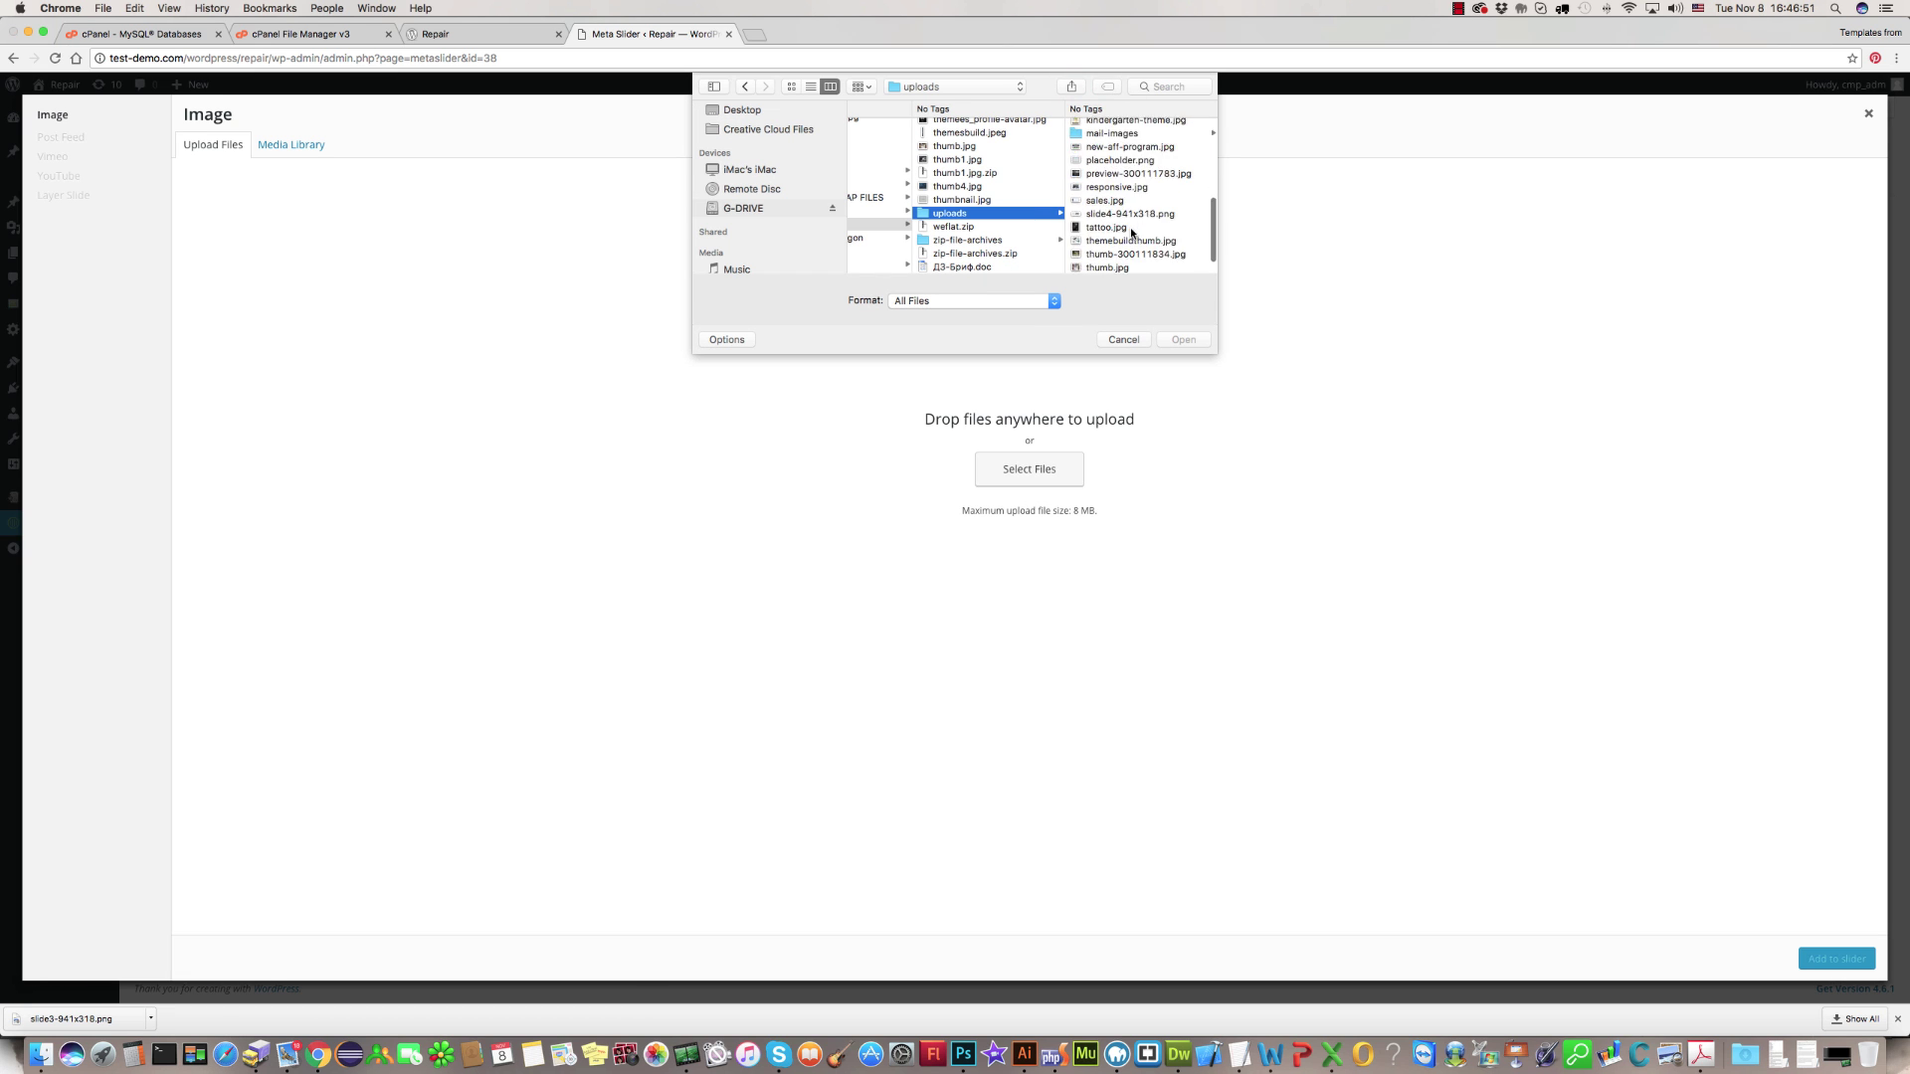
{"action": "scroll", "coordinate": [1132, 233], "scroll_direction": "down", "scroll_amount": 3}
{"action": "left_click", "coordinate": [1131, 183]}
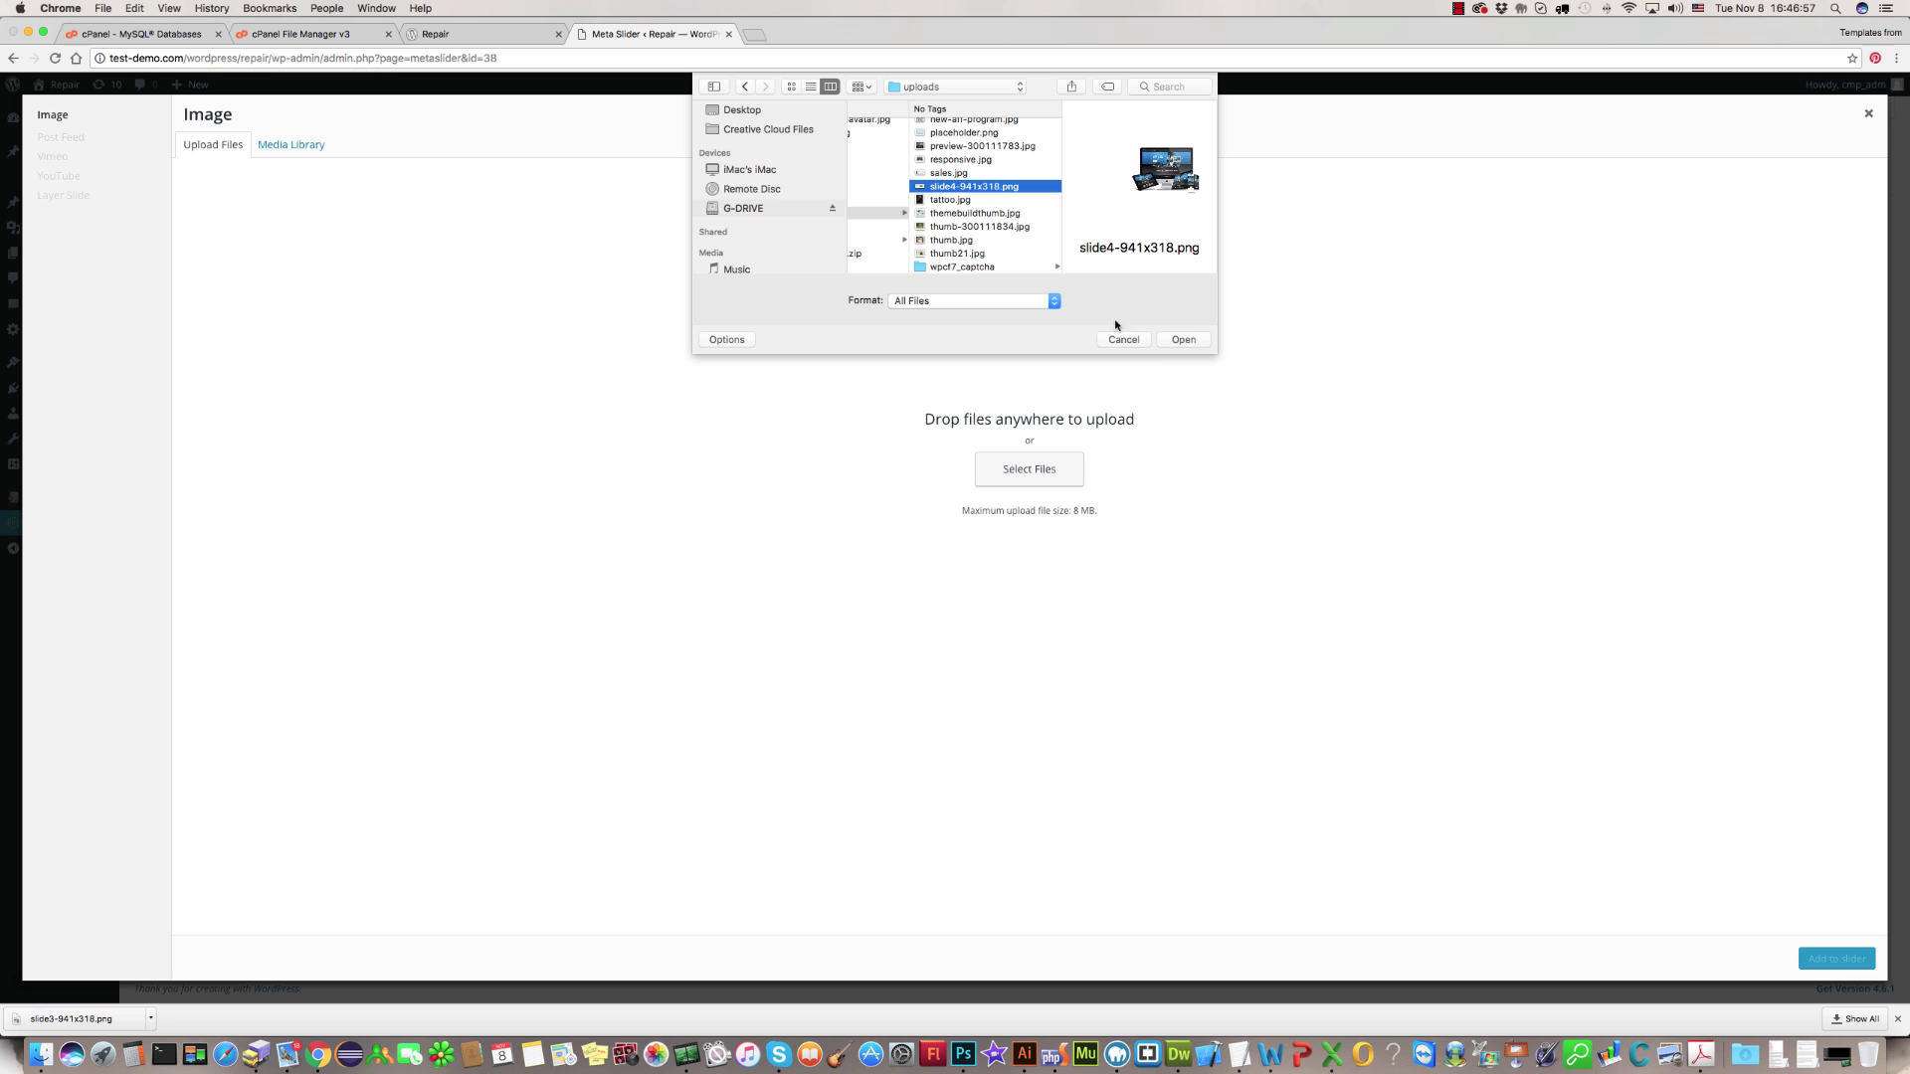
{"action": "left_click", "coordinate": [1179, 341]}
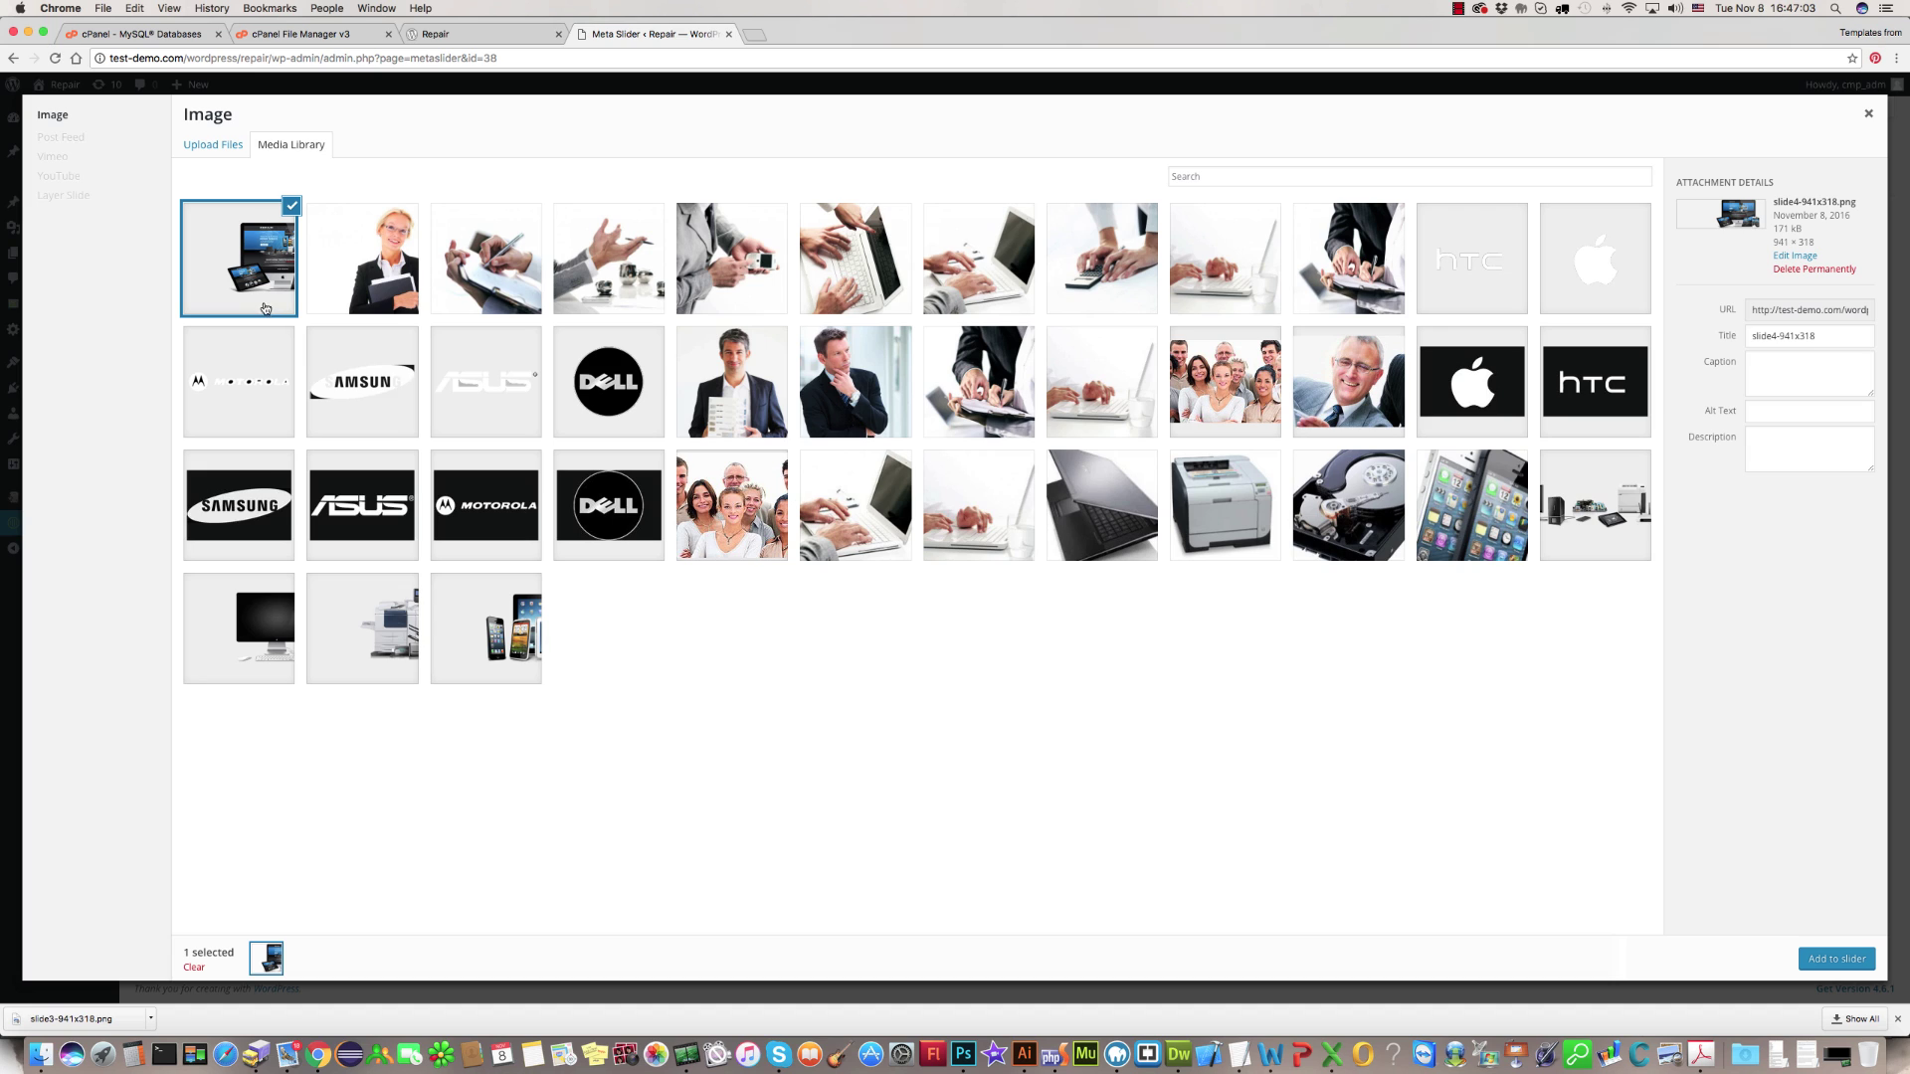
Set the image title and alt text to 'computer repair' and add it as the fourth slide.
{"action": "triple_click", "coordinate": [1826, 336]}
{"action": "type", "text": "computer repair"}
{"action": "left_click", "coordinate": [1810, 410]}
{"action": "type", "text": "computer repair"}
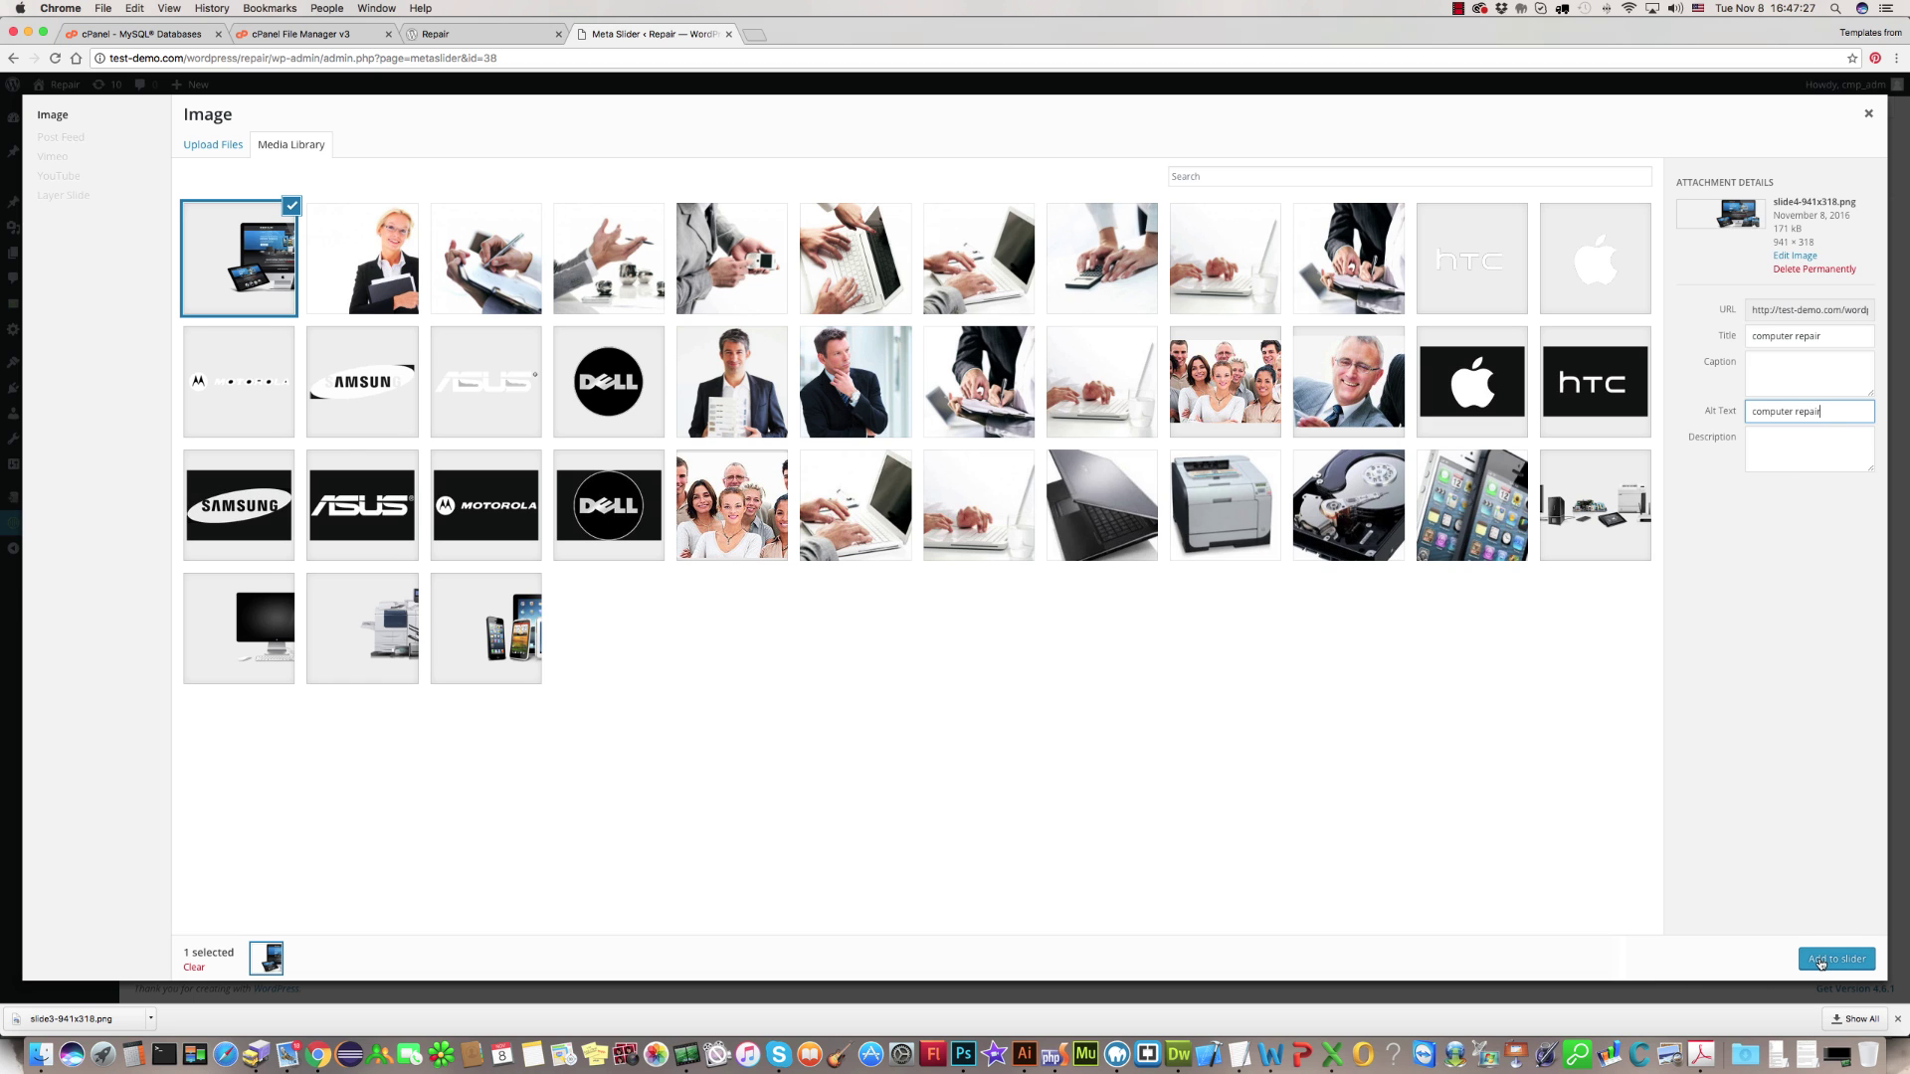
{"action": "left_click", "coordinate": [1820, 961]}
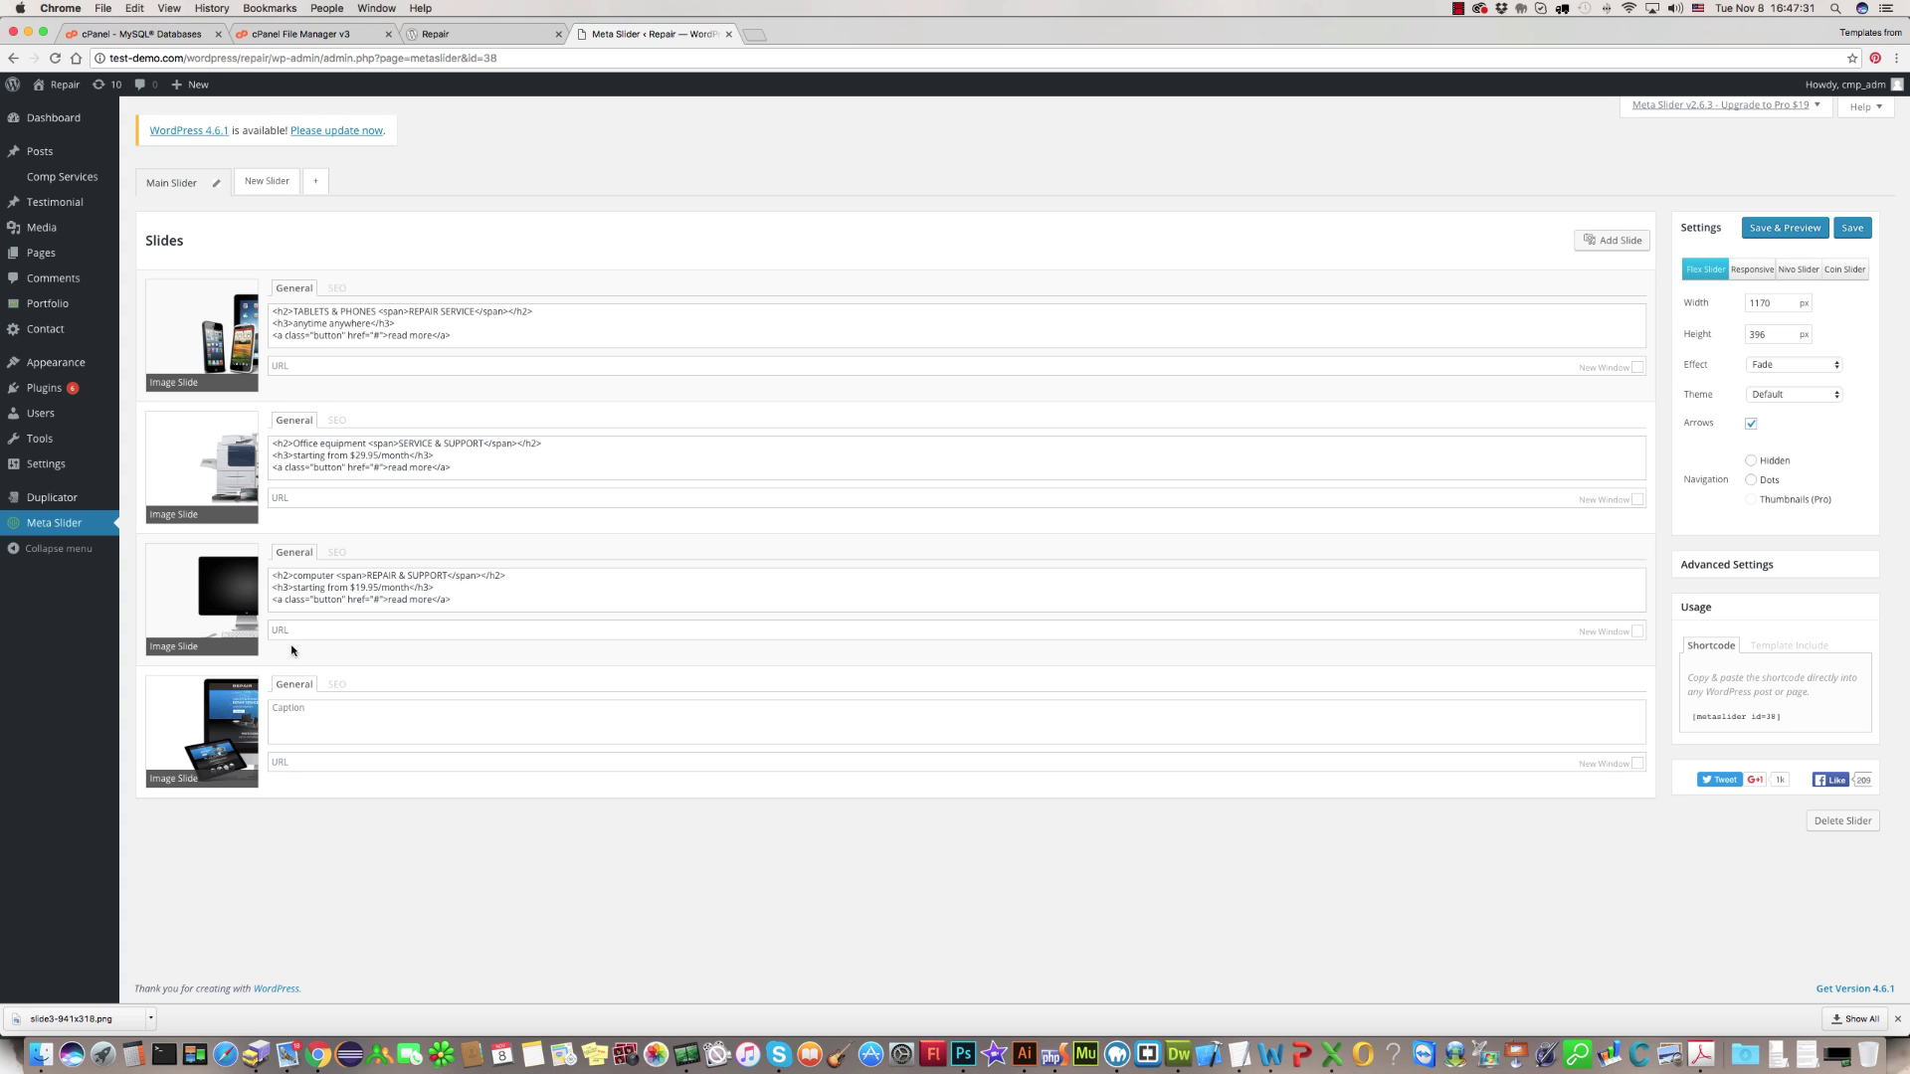
Copy the third slide's REPAIR & SUPPORT $19.95/month caption into the fourth slide, then save.
{"action": "left_click_drag", "start_coordinate": [455, 600], "coordinate": [277, 567]}
{"action": "key", "text": "ctrl+c"}
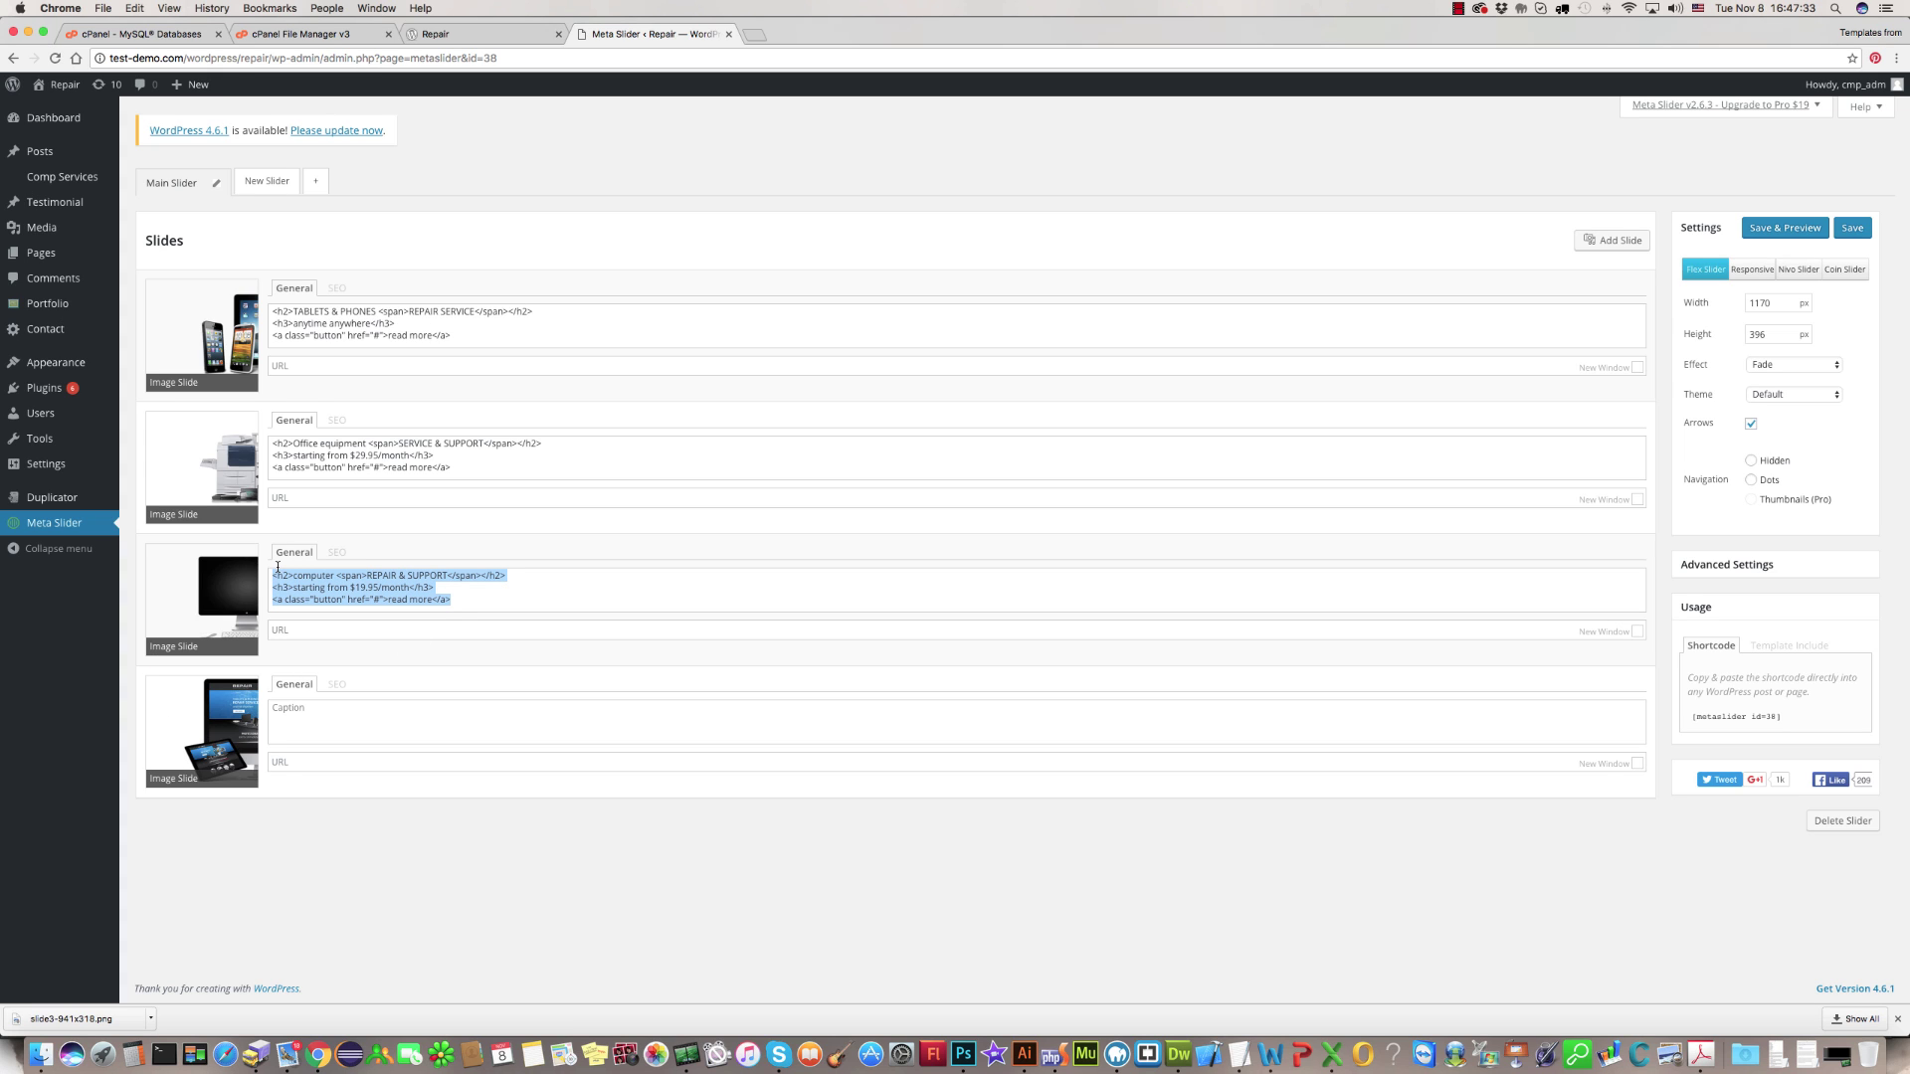
{"action": "left_click", "coordinate": [325, 728]}
{"action": "key", "text": "ctrl+v"}
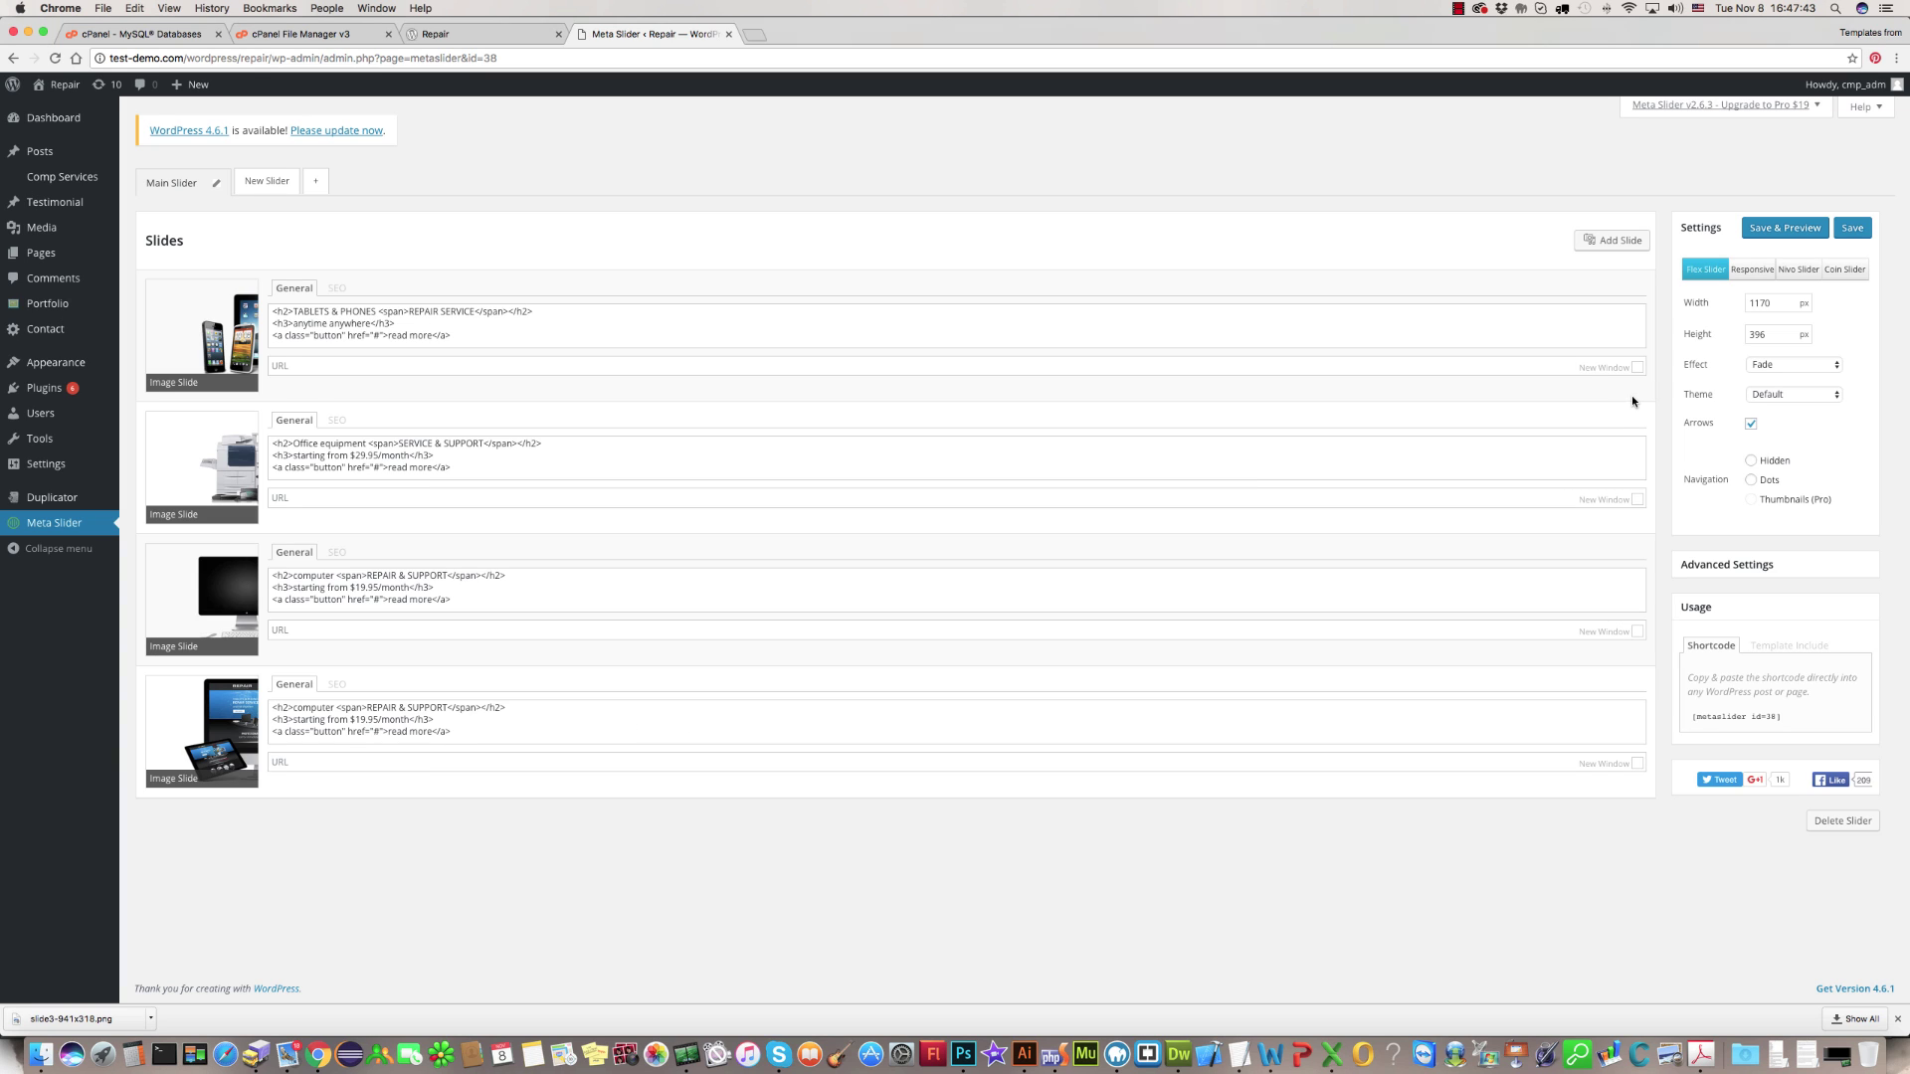
{"action": "left_click", "coordinate": [1853, 230]}
Reload the Repair homepage and advance the slider three times to the new fourth slide.
{"action": "left_click", "coordinate": [505, 35]}
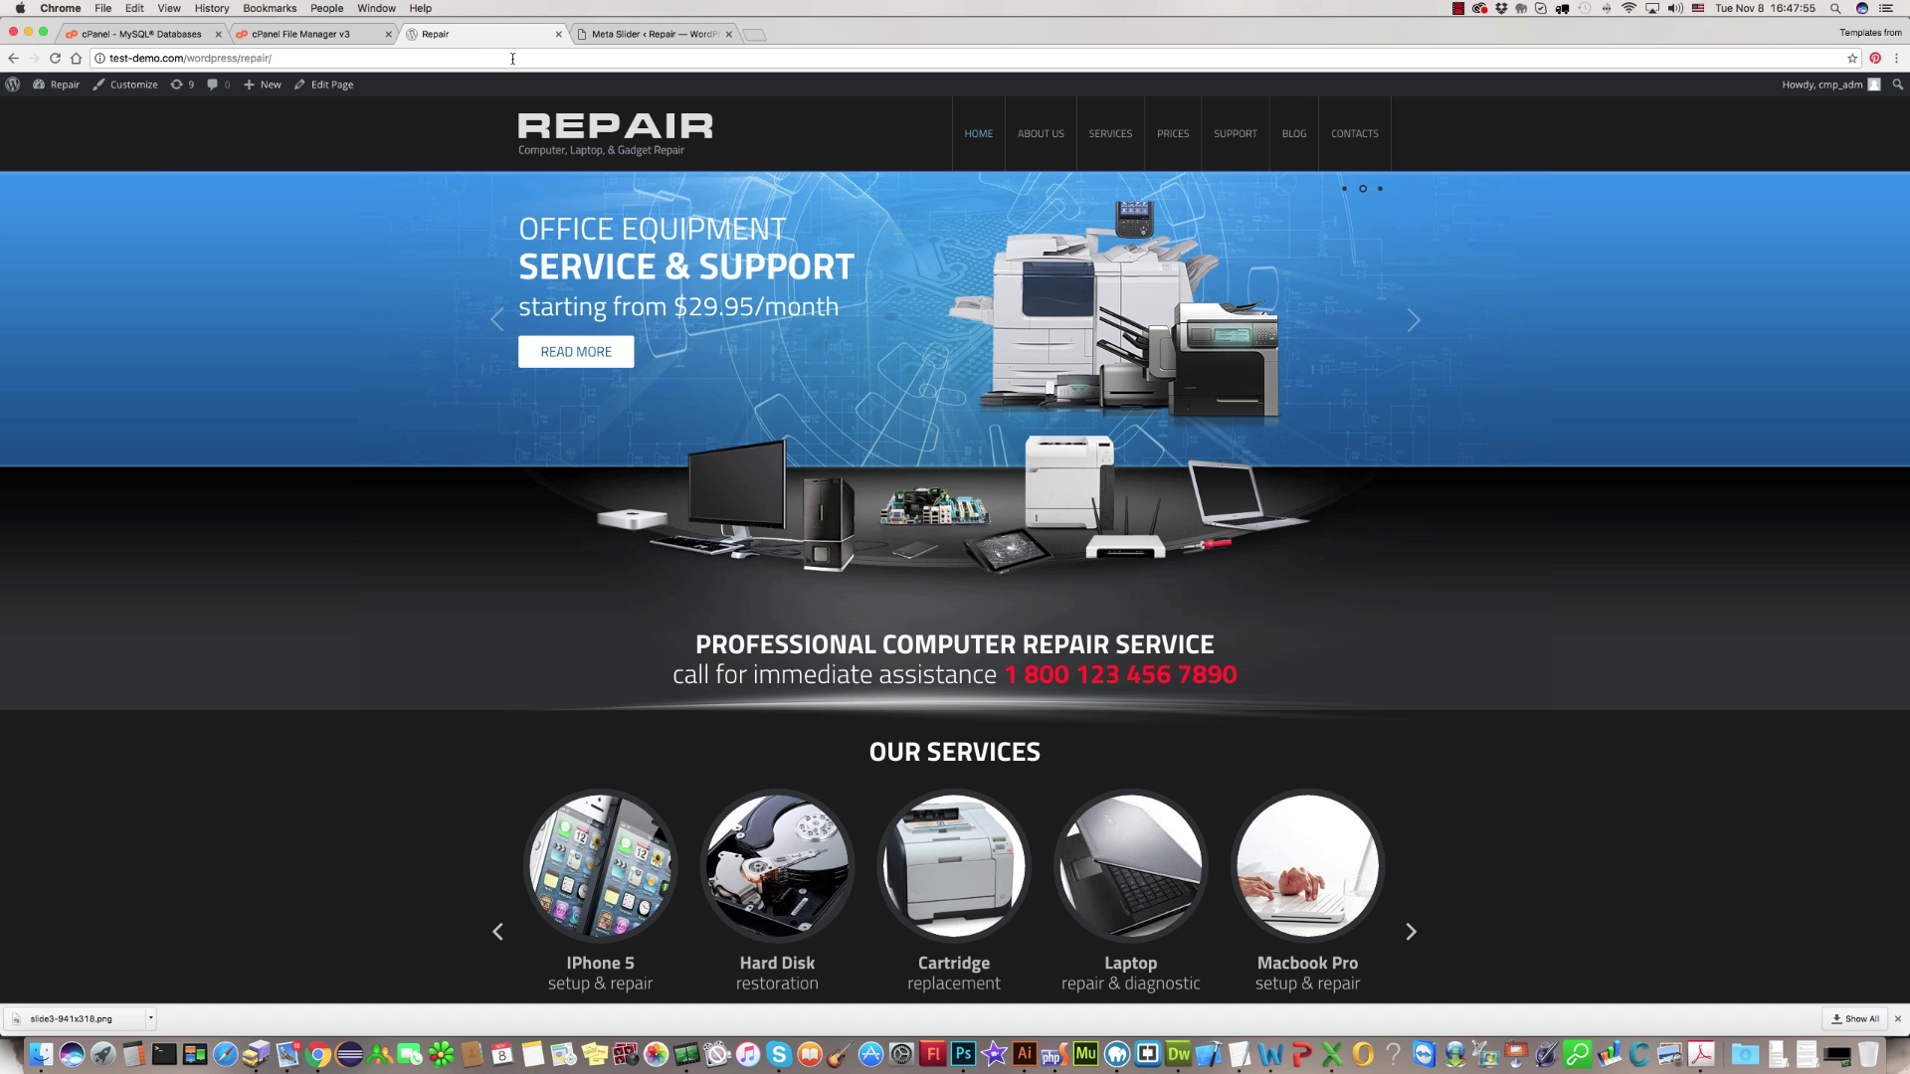
{"action": "left_click", "coordinate": [64, 85]}
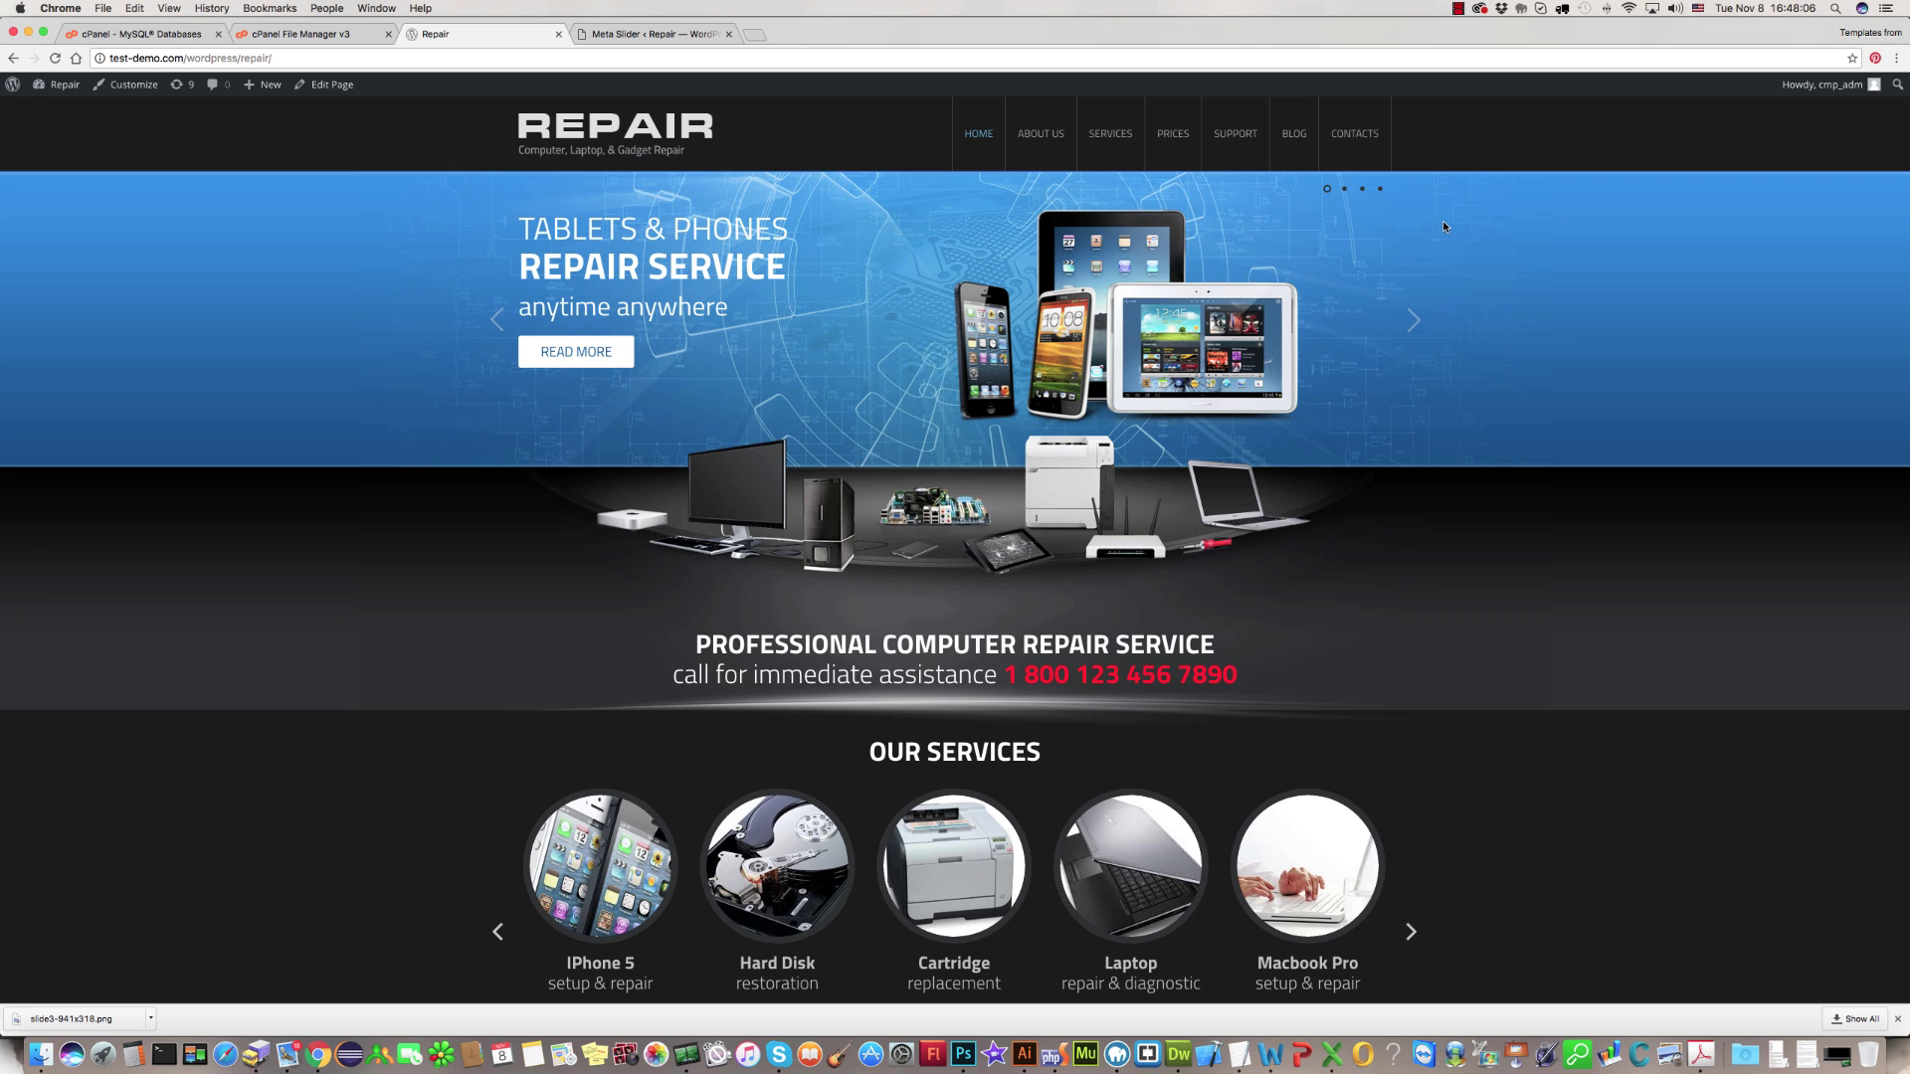
{"action": "left_click", "coordinate": [1412, 322]}
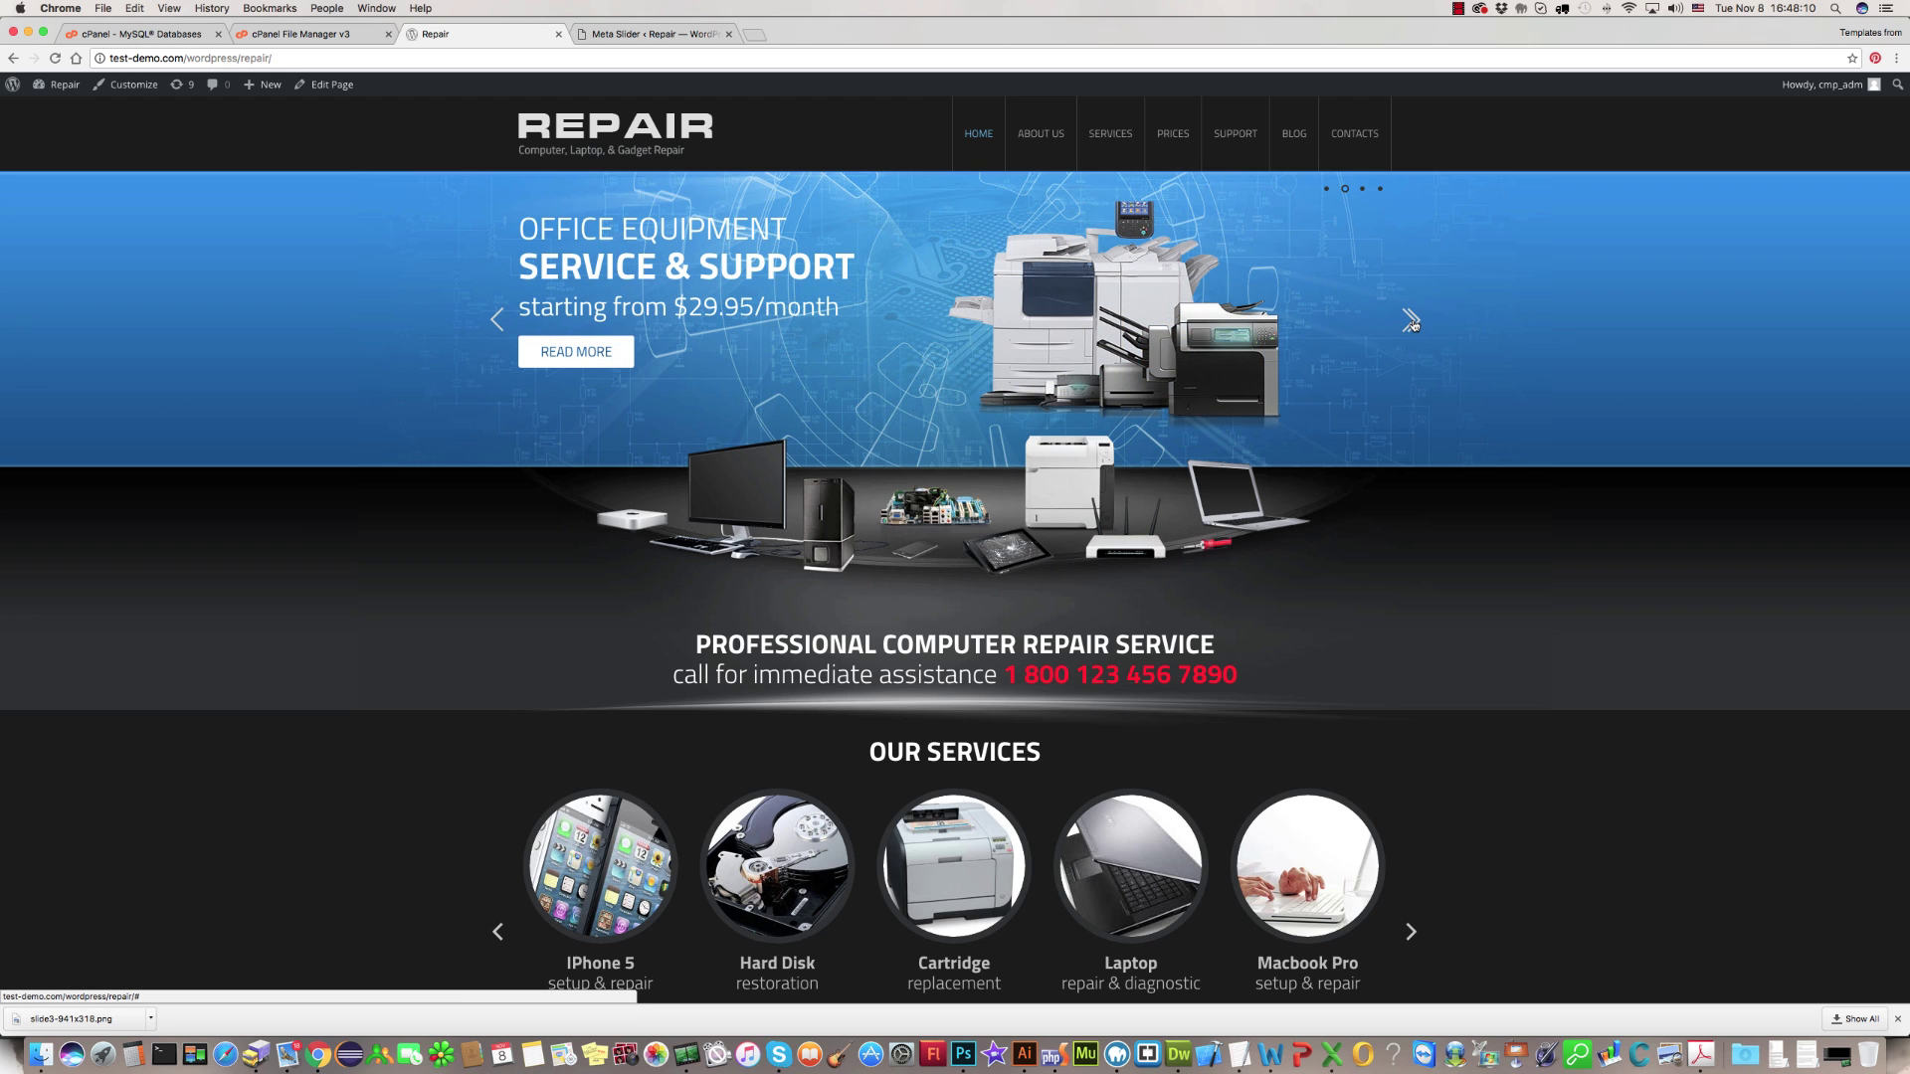
{"action": "left_click", "coordinate": [1412, 321]}
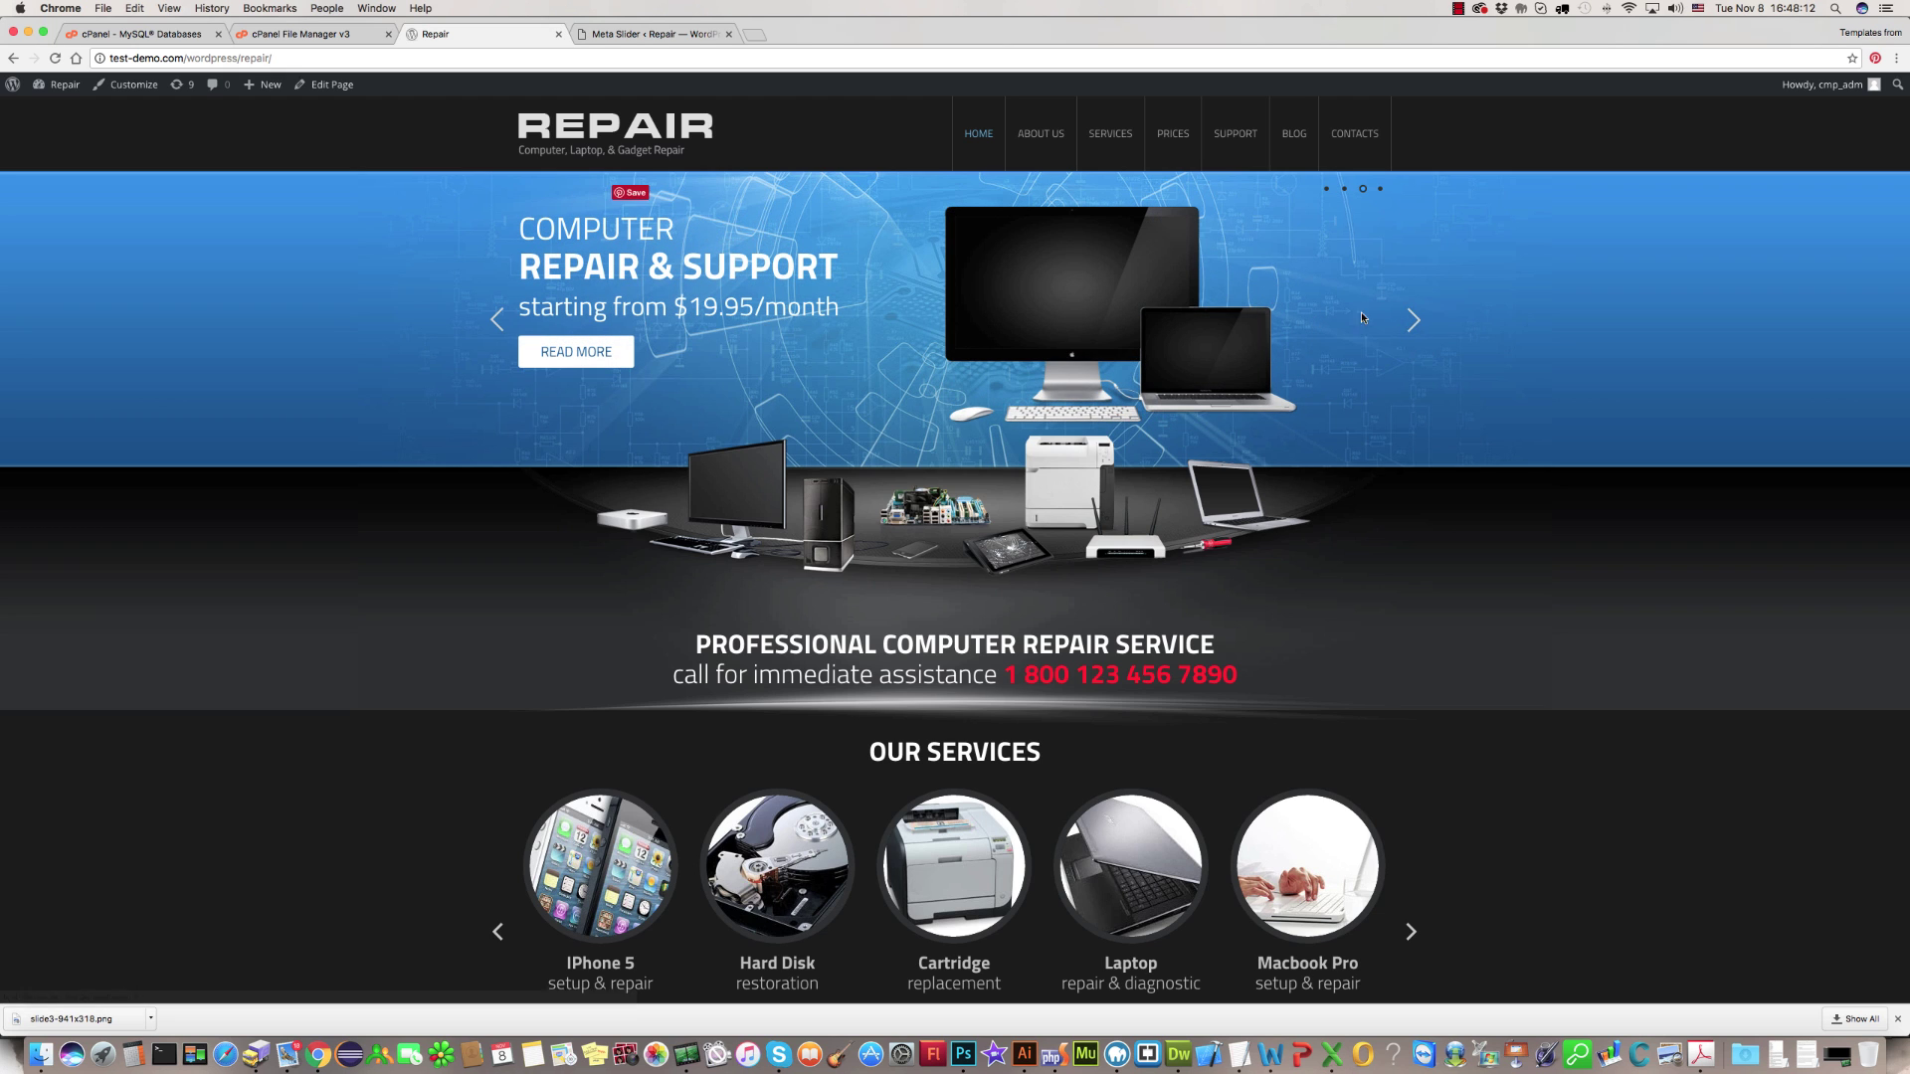
{"action": "left_click", "coordinate": [1412, 321]}
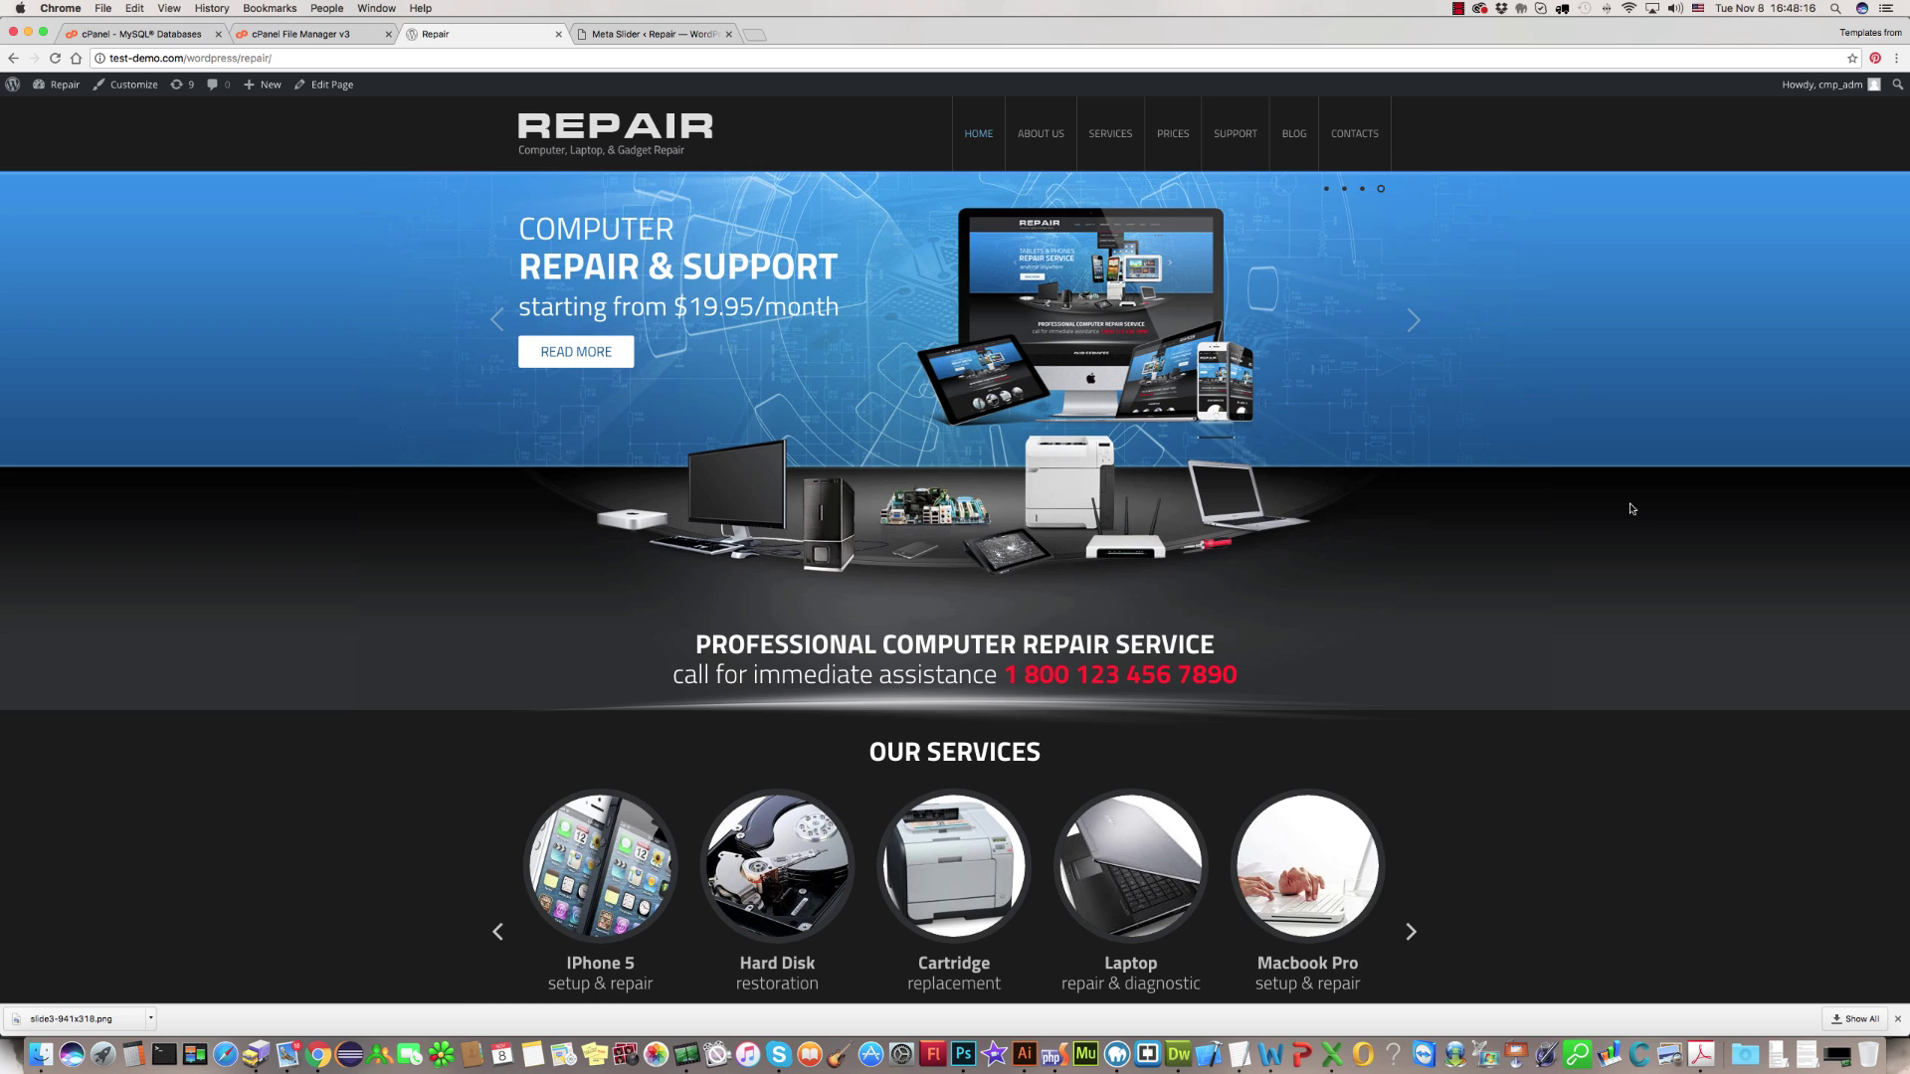